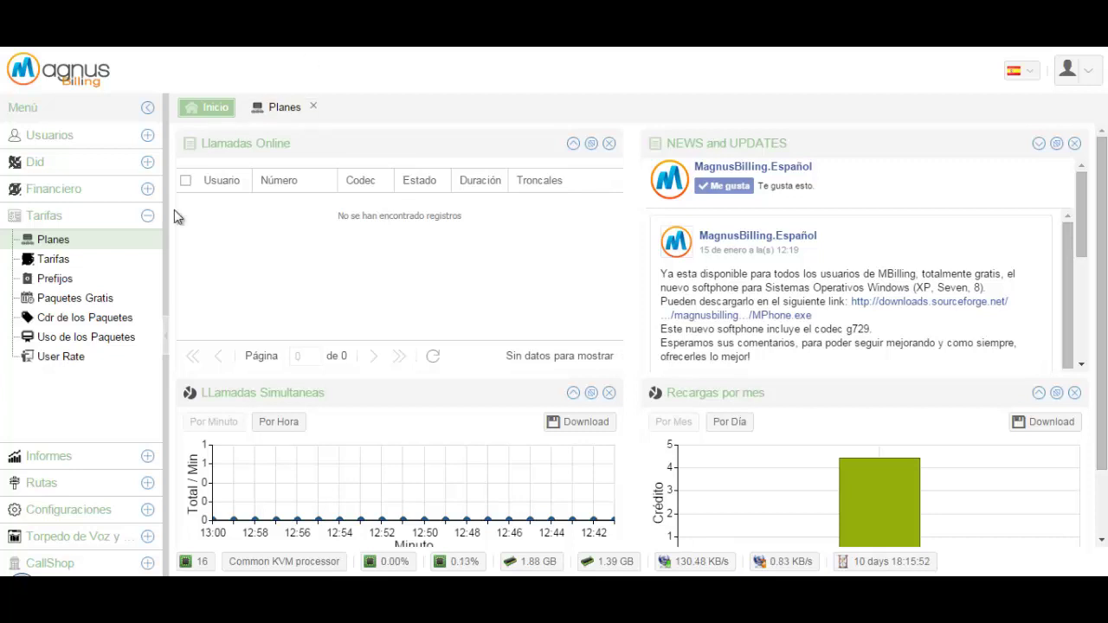
# Expand Configuraciones in the menu and open its Configuraciones settings list
pyautogui.click(52, 511)
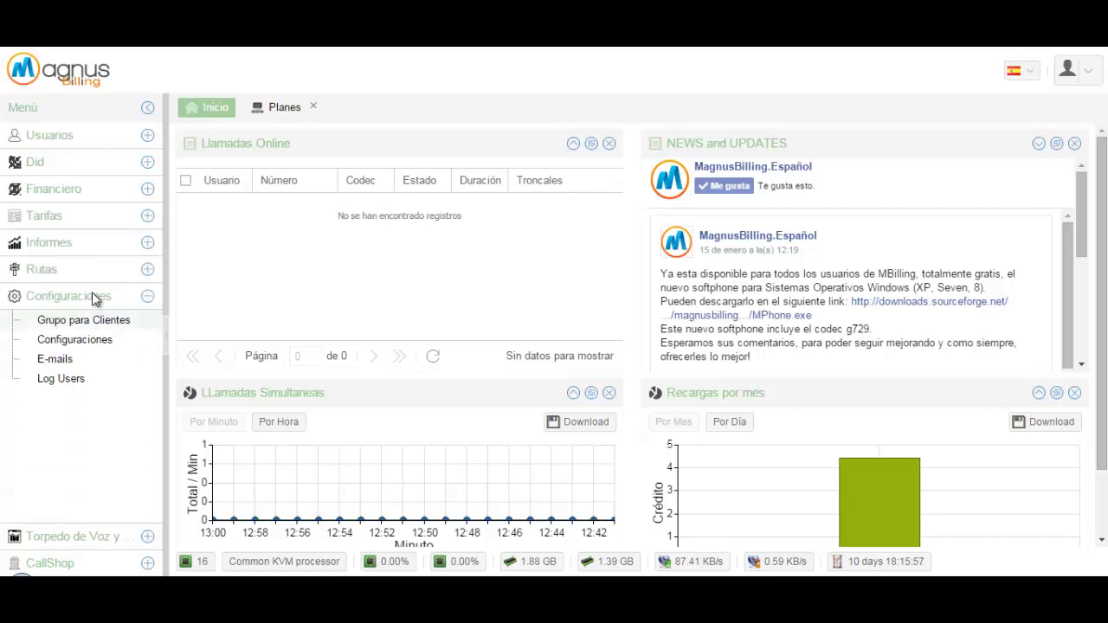
pyautogui.click(60, 345)
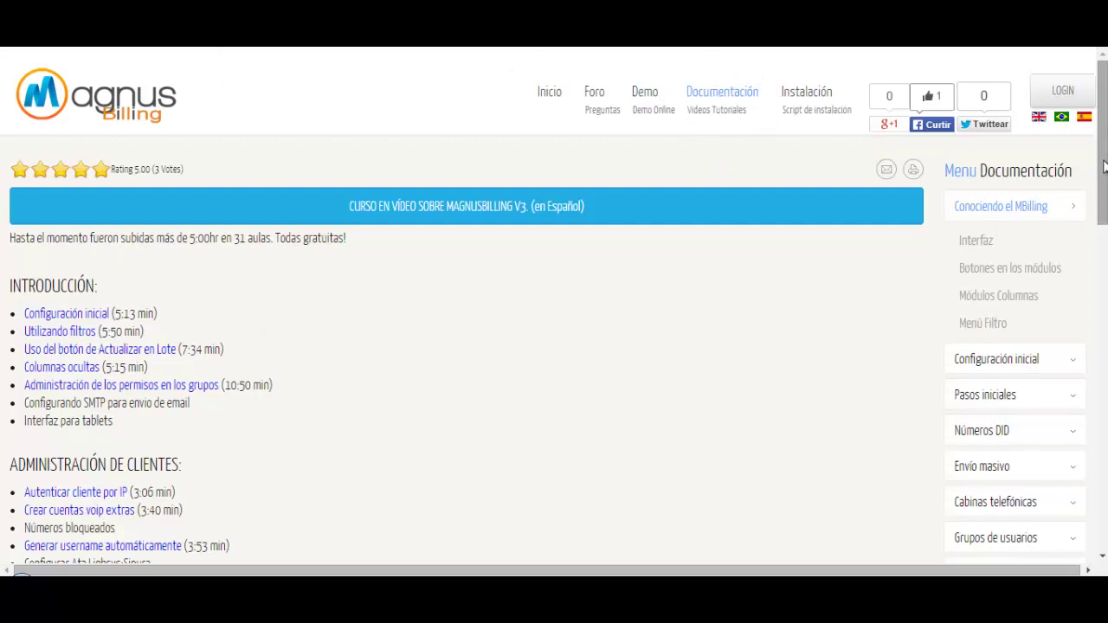
# Scroll down the documentation course list to the client-registration topics and back up
pyautogui.scroll(-2, 1103, 210)
pyautogui.scroll(-6, 1103, 210)
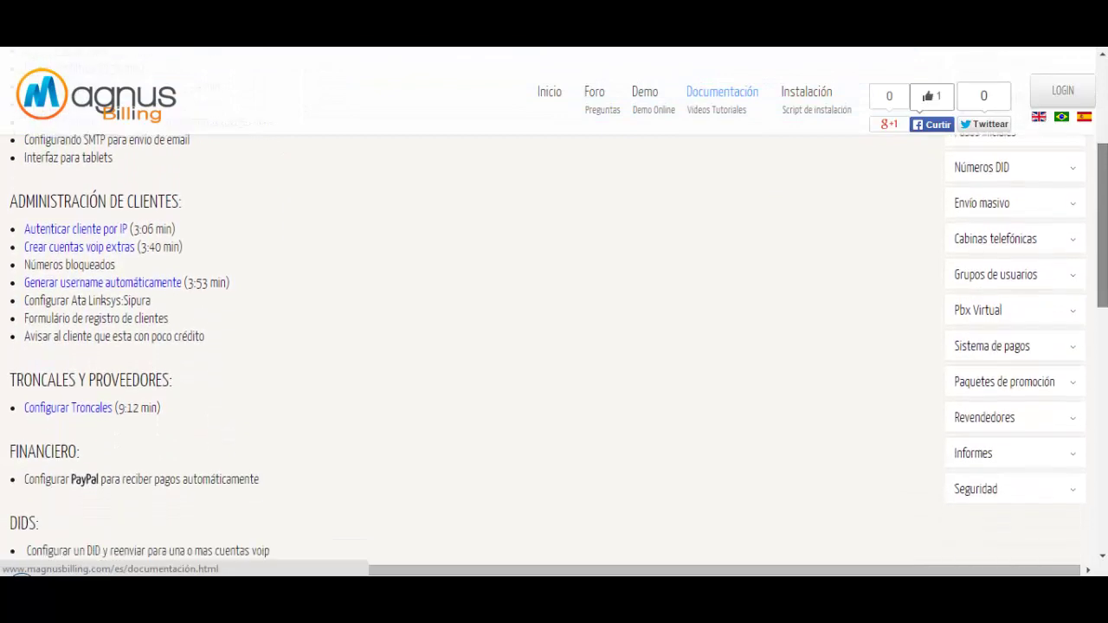
pyautogui.scroll(3, 1103, 210)
pyautogui.scroll(3, 1103, 210)
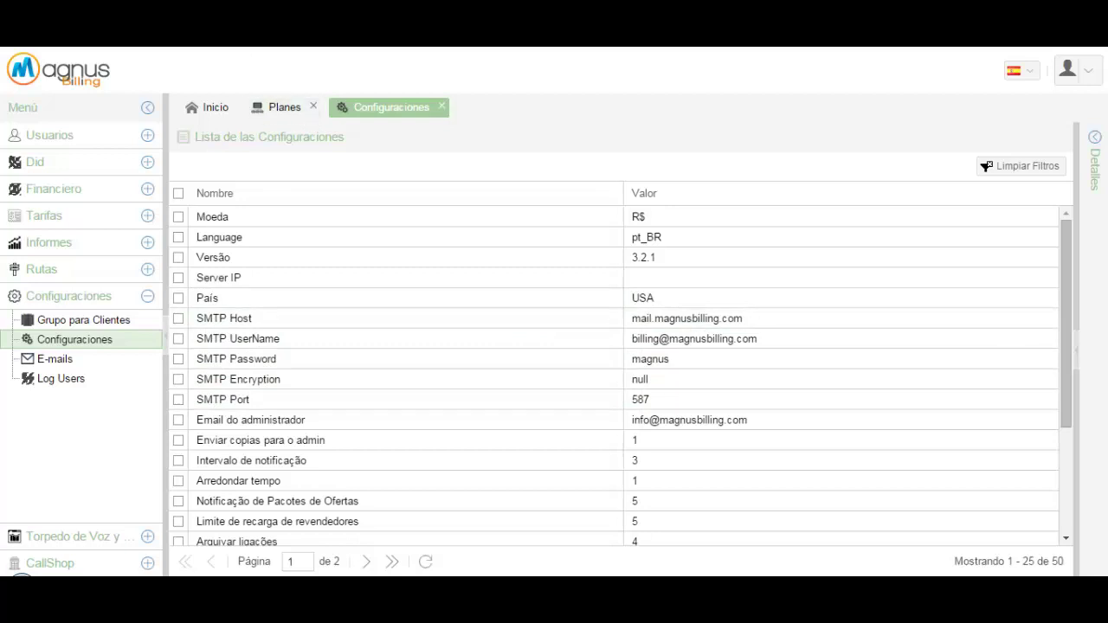
# Open the E-mails templates and bring up the Spanish signupconfirm 'Confirmación de email' template
pyautogui.click(57, 360)
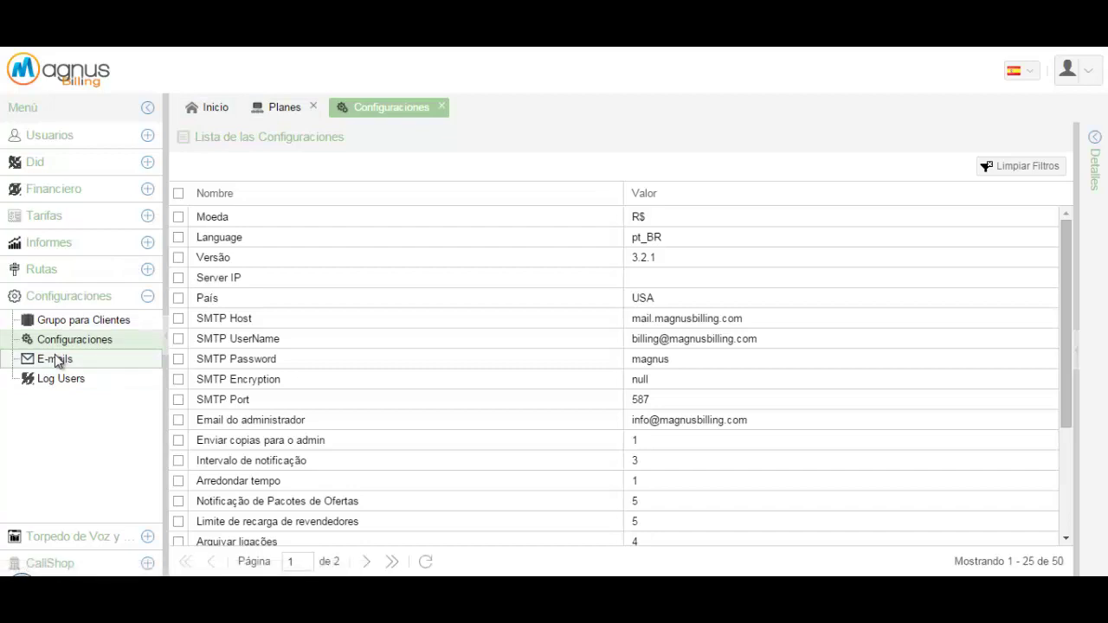
pyautogui.scroll(1, 488, 311)
pyautogui.scroll(-1, 489, 326)
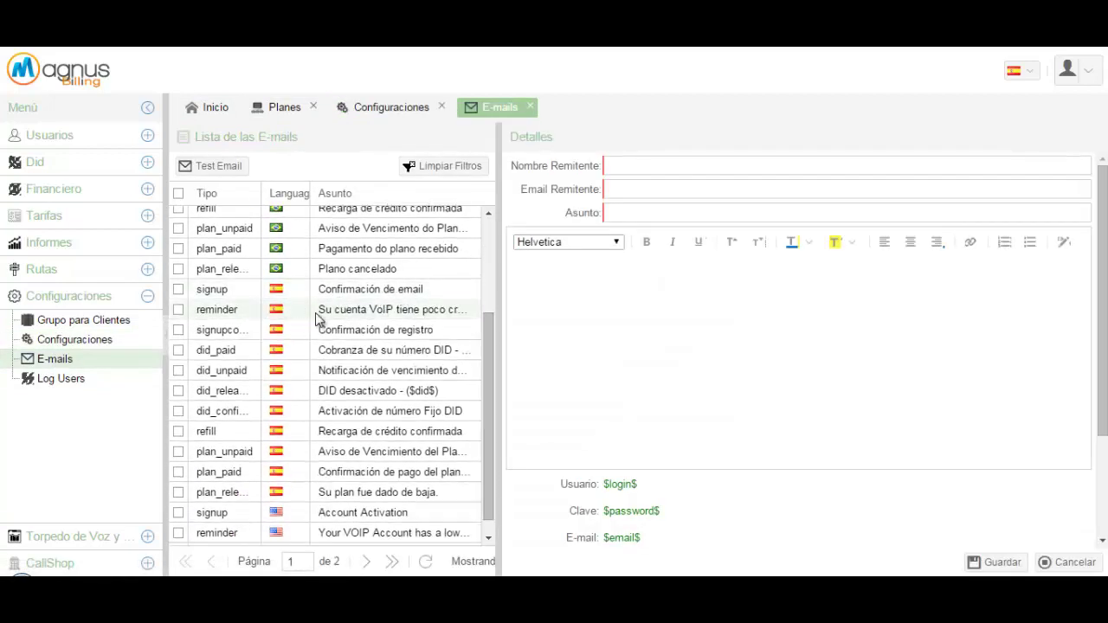
pyautogui.click(370, 290)
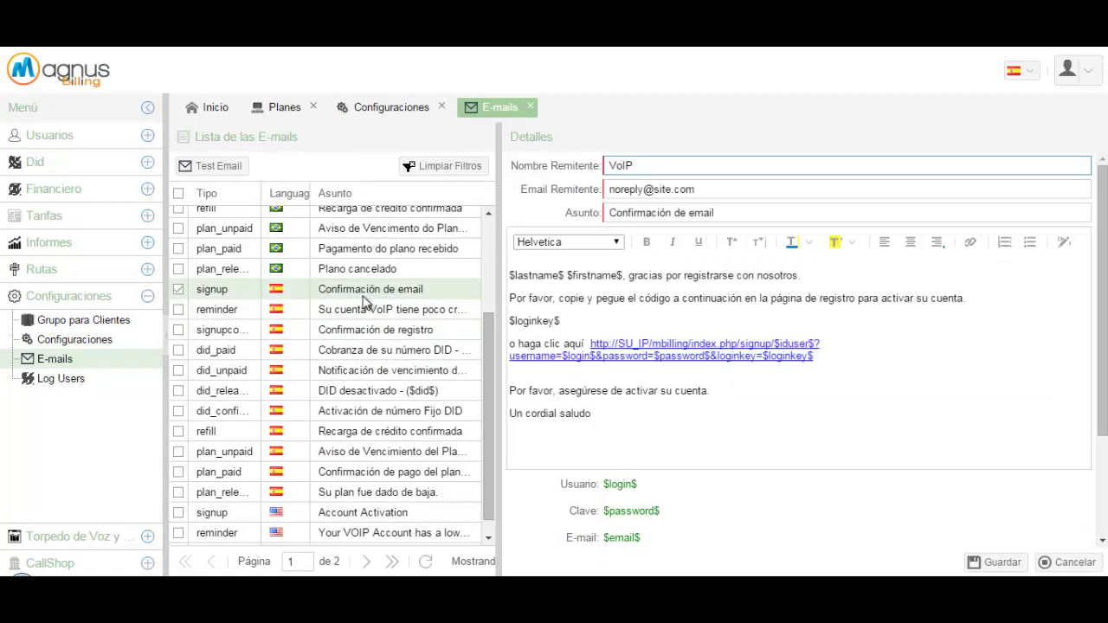
pyautogui.click(374, 333)
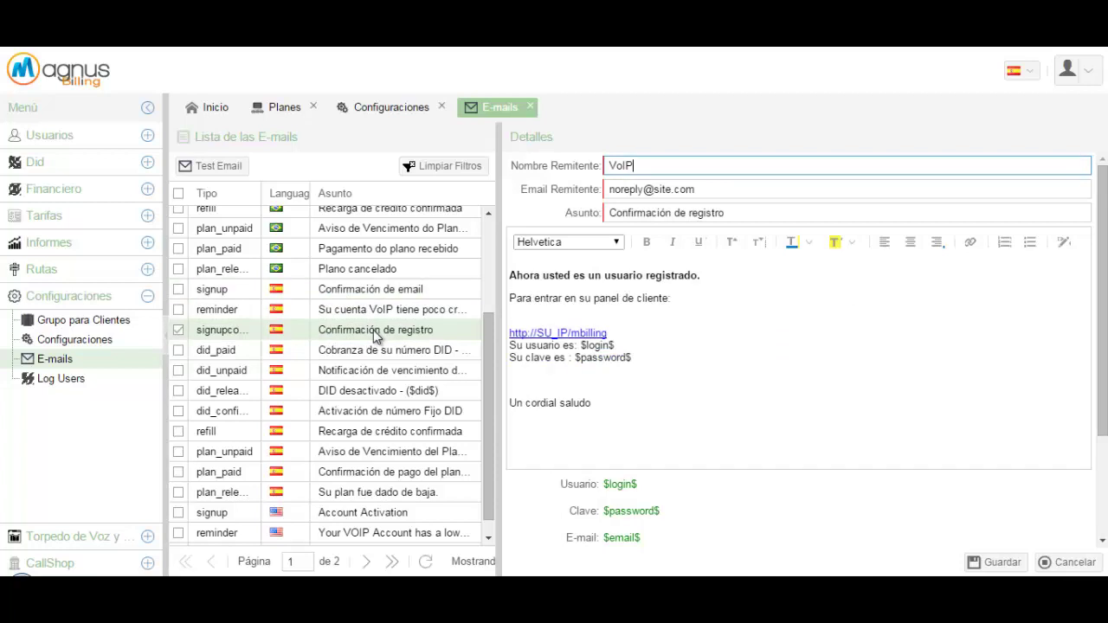
pyautogui.click(329, 289)
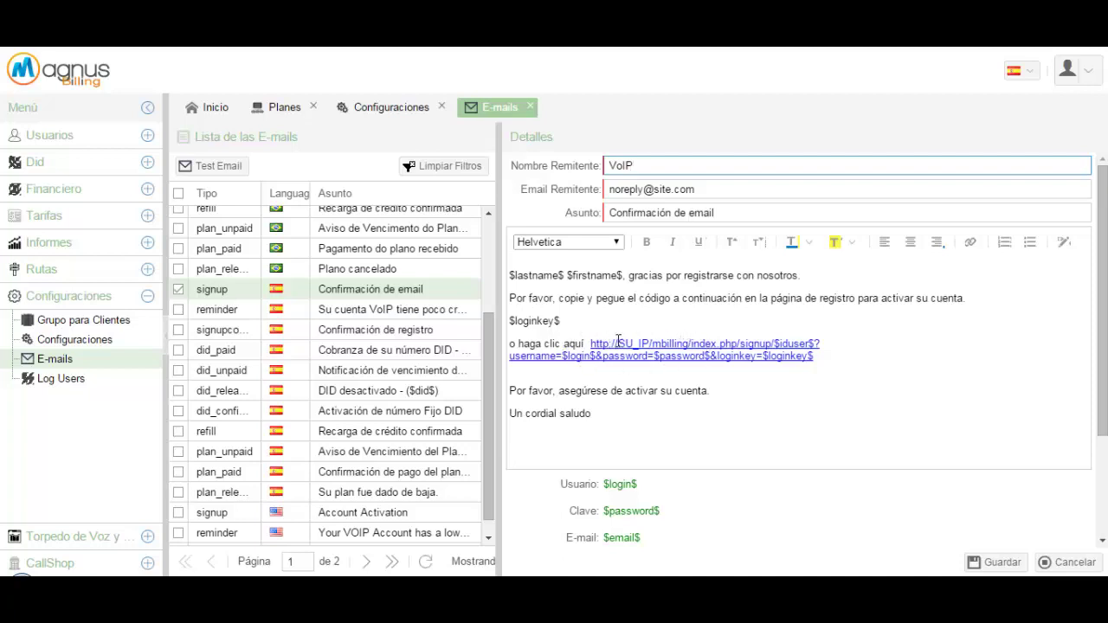
pyautogui.moveTo(618, 340); pyautogui.dragTo(647, 347)
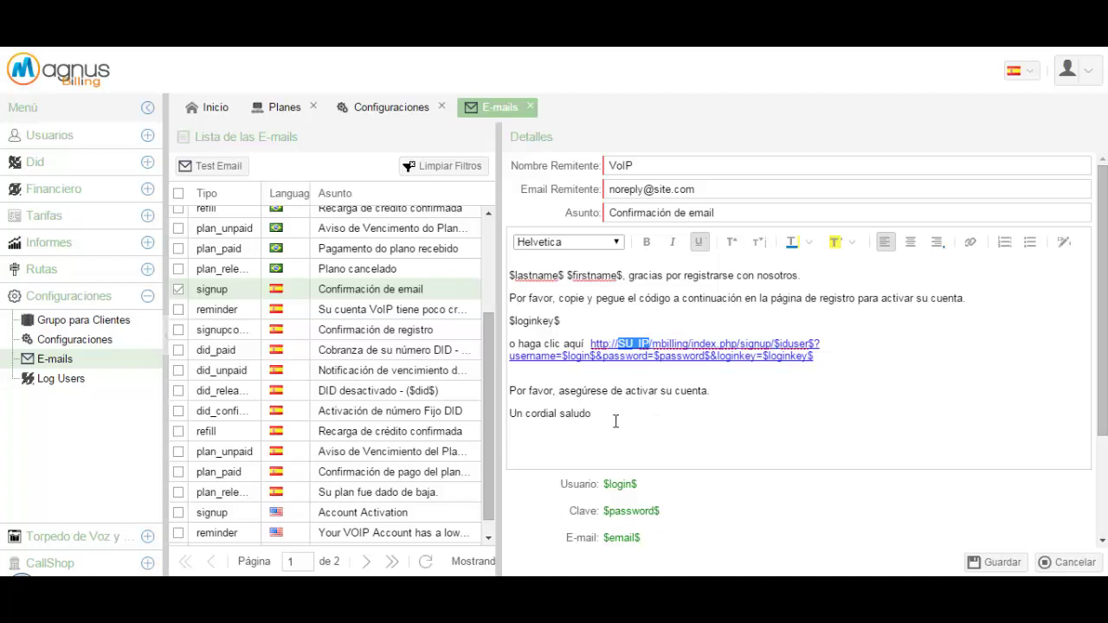
pyautogui.click(556, 443)
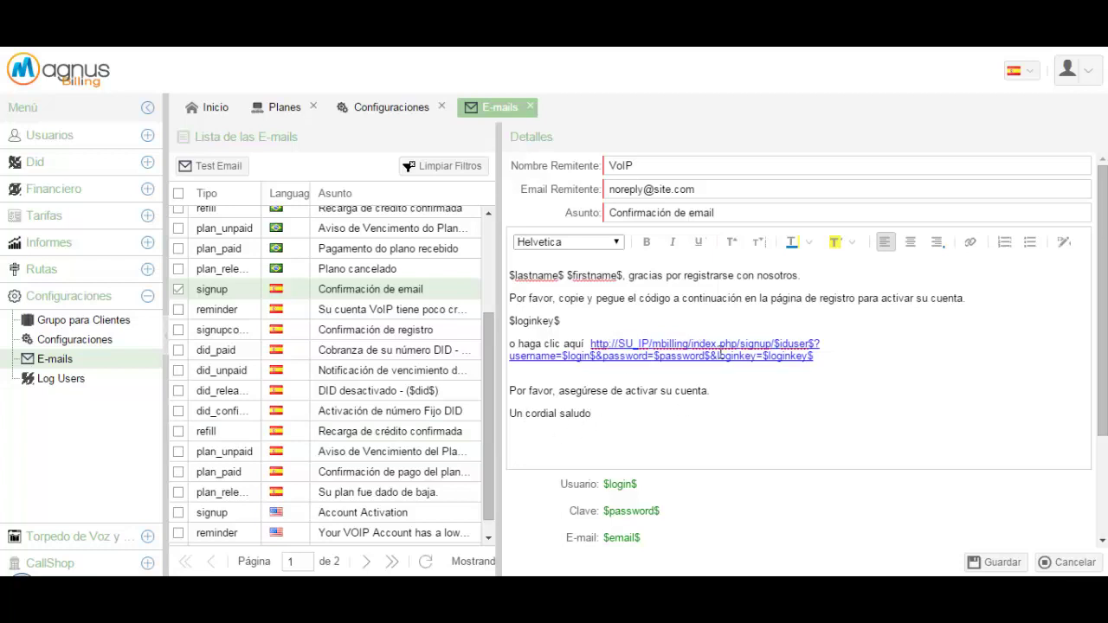
pyautogui.moveTo(843, 358); pyautogui.dragTo(530, 298)
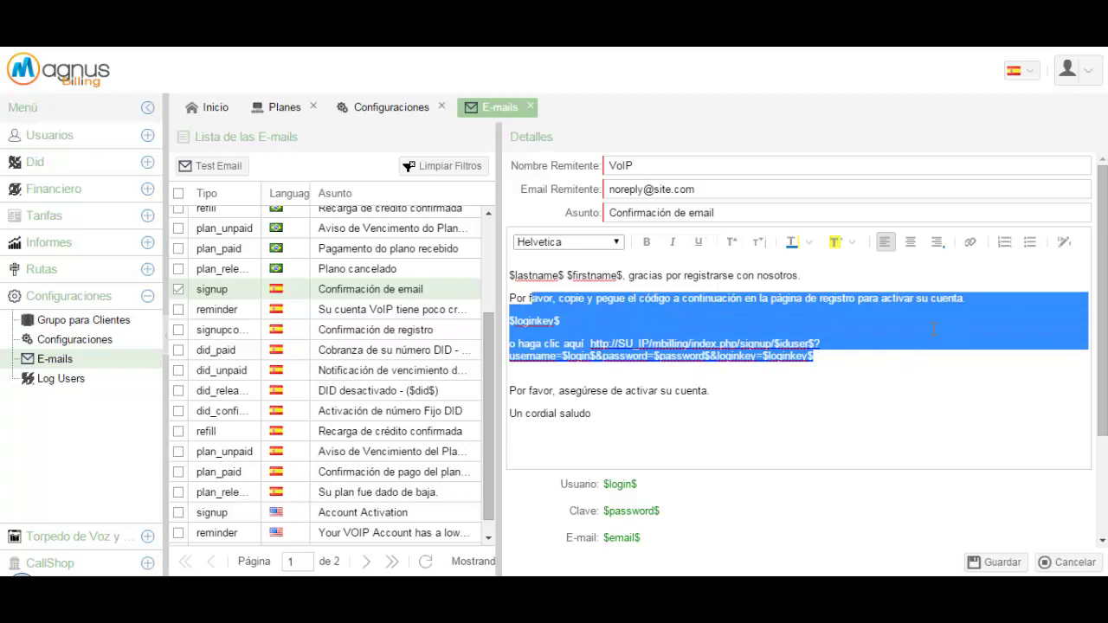
pyautogui.click(731, 321)
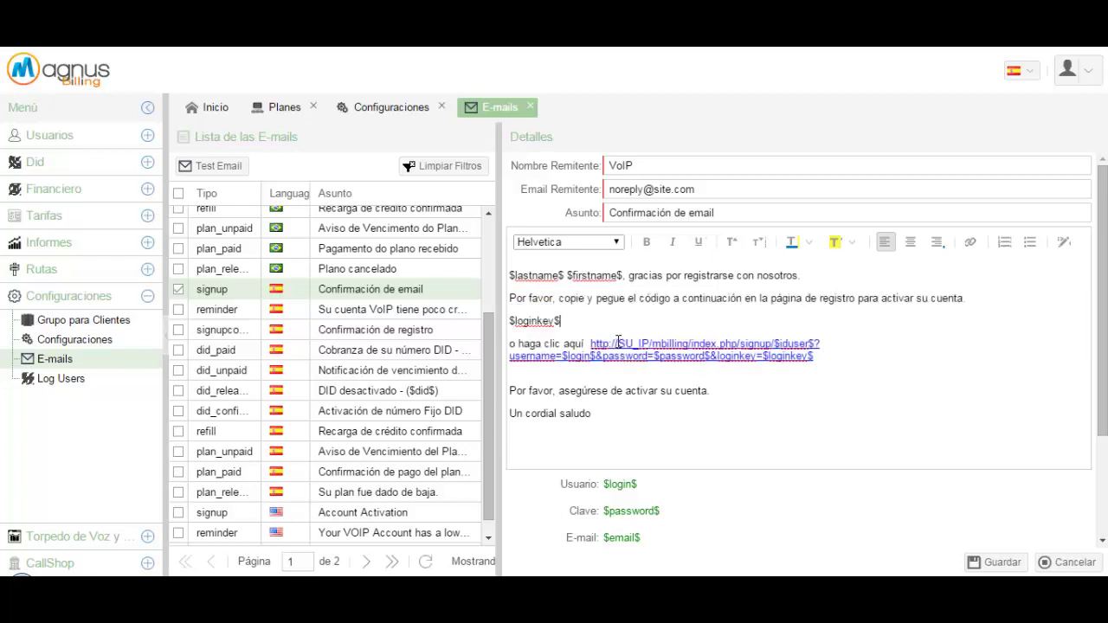
pyautogui.moveTo(618, 343); pyautogui.dragTo(650, 344)
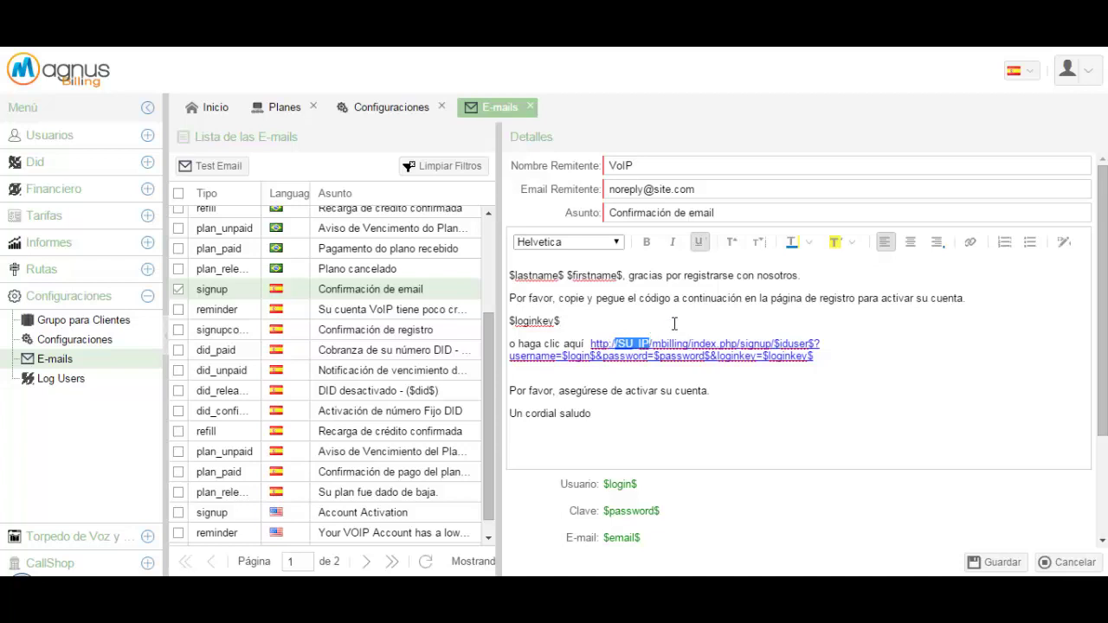
pyautogui.click(674, 318)
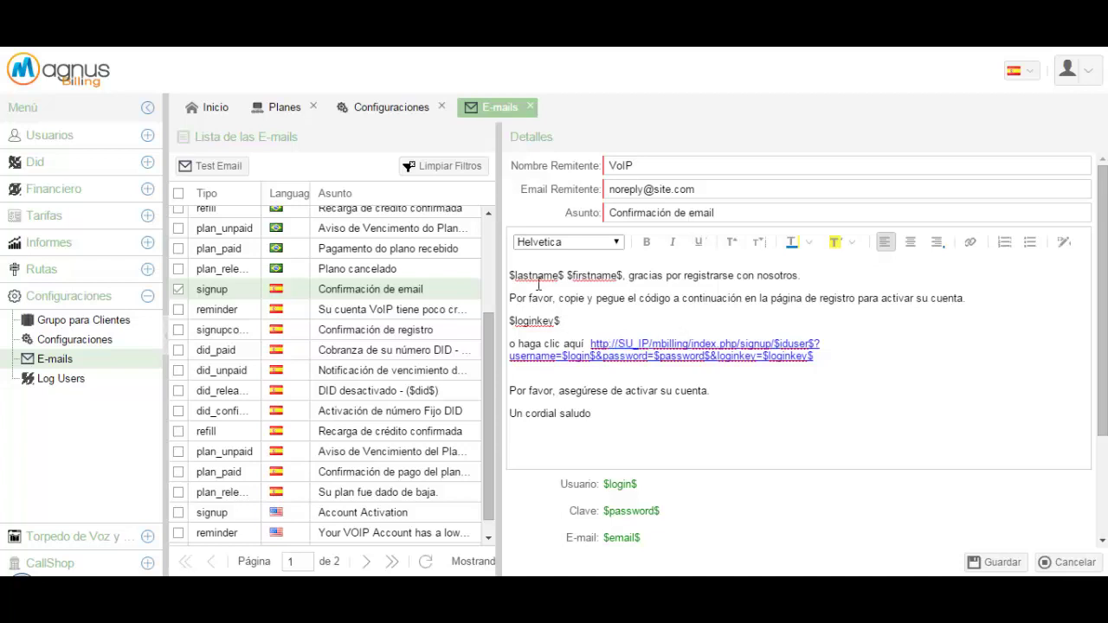
pyautogui.doubleClick(563, 274)
pyautogui.moveTo(622, 274); pyautogui.dragTo(568, 274)
pyautogui.click(692, 291)
pyautogui.doubleClick(523, 275)
pyautogui.click(523, 275)
pyautogui.scroll(-3, 753, 372)
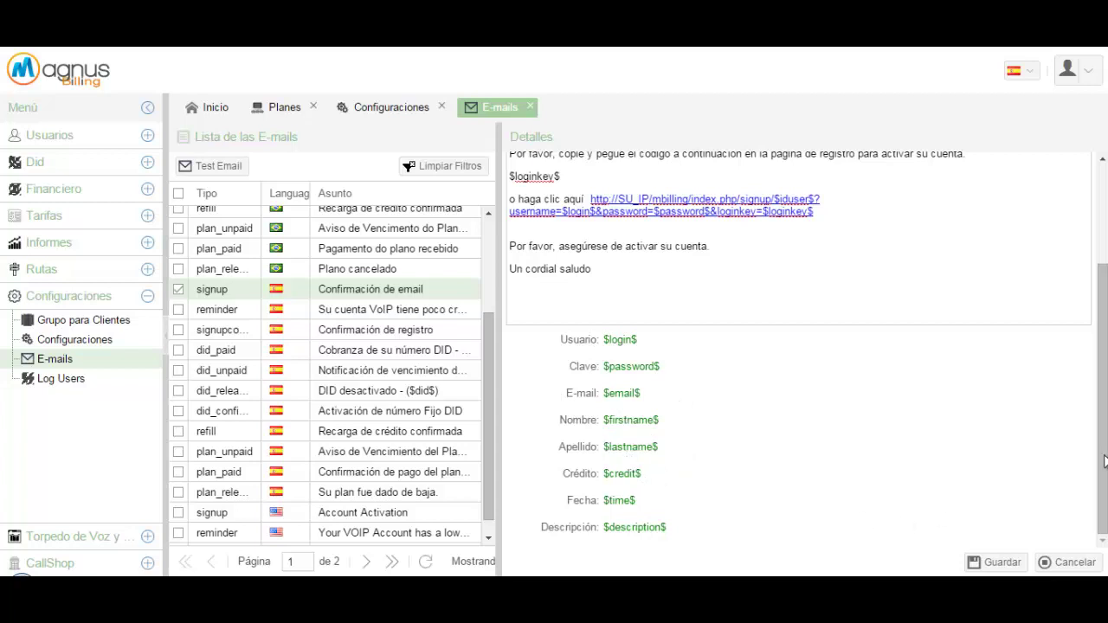
pyautogui.scroll(3, 1106, 446)
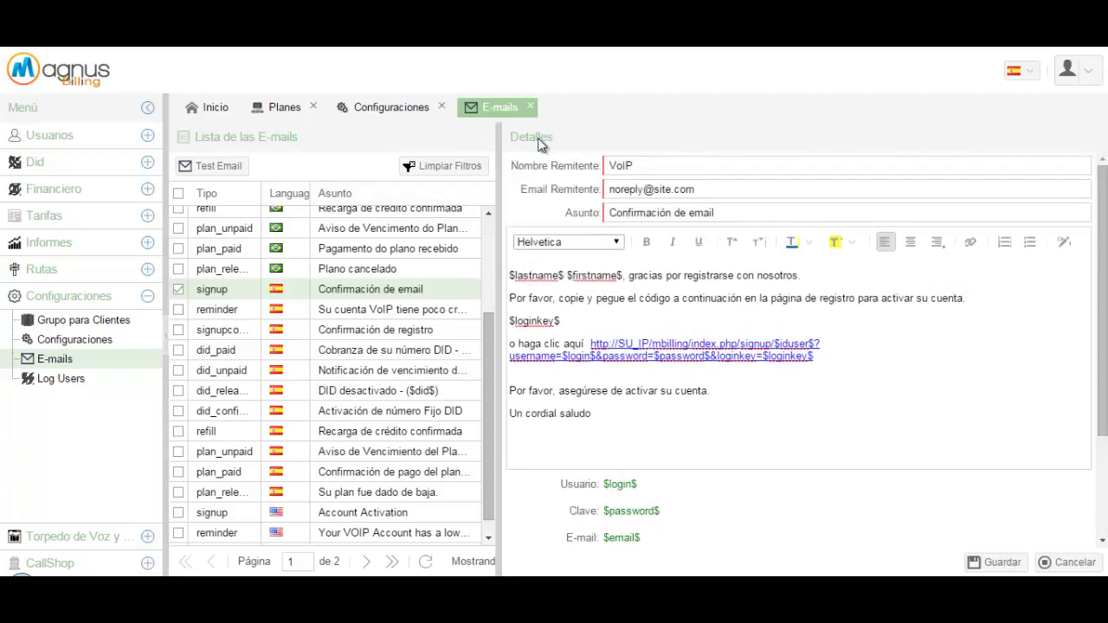
# Open the registration confirmation template and highlight its $login$ and $password$ variables
pyautogui.click(366, 336)
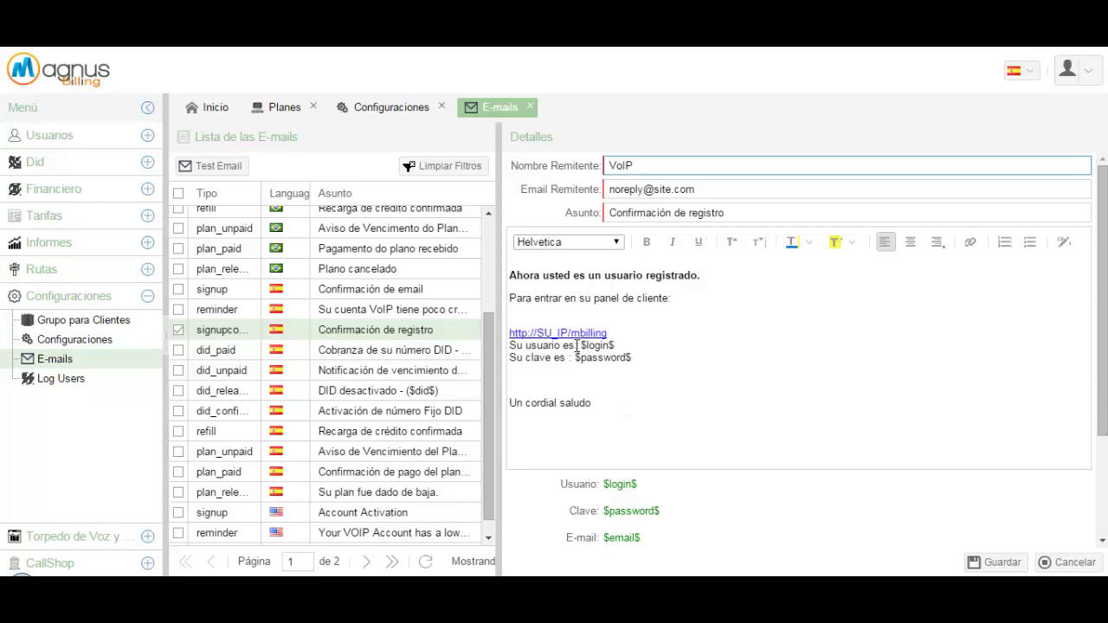
pyautogui.moveTo(577, 346); pyautogui.dragTo(638, 344)
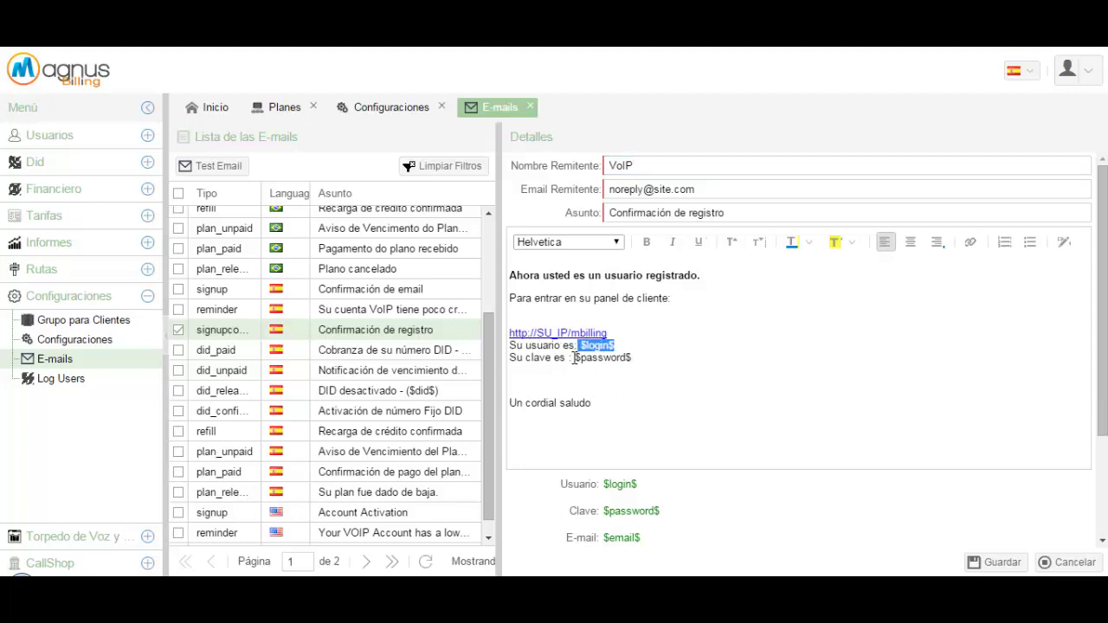
pyautogui.moveTo(574, 358); pyautogui.dragTo(638, 351)
pyautogui.click(741, 371)
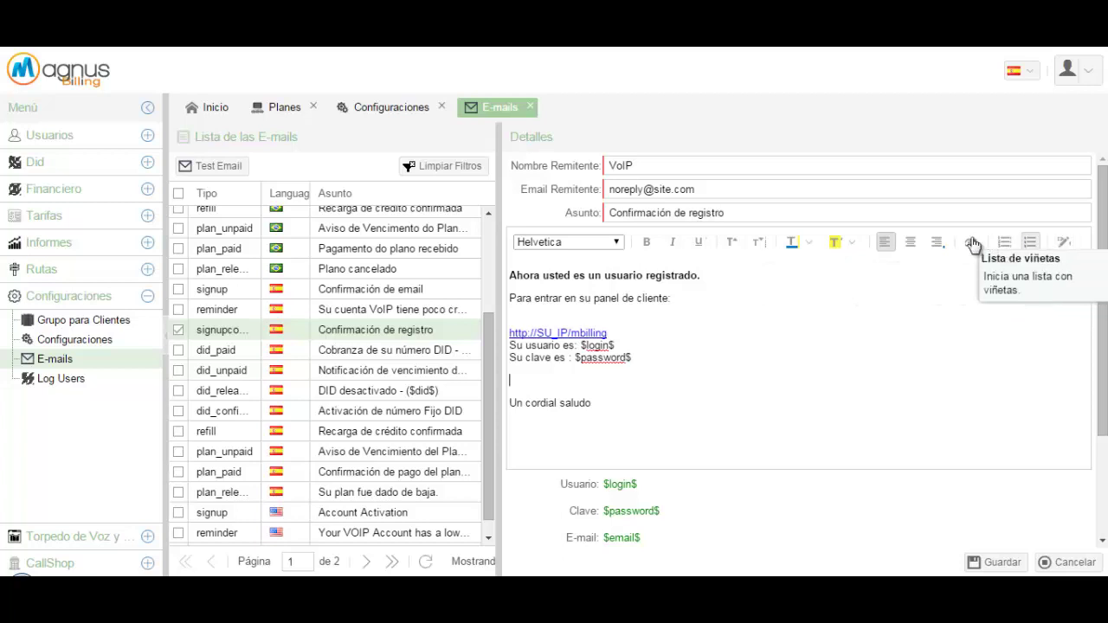
# Inspect the editor's text colours and font list, keeping Helvetica unchanged
pyautogui.click(807, 245)
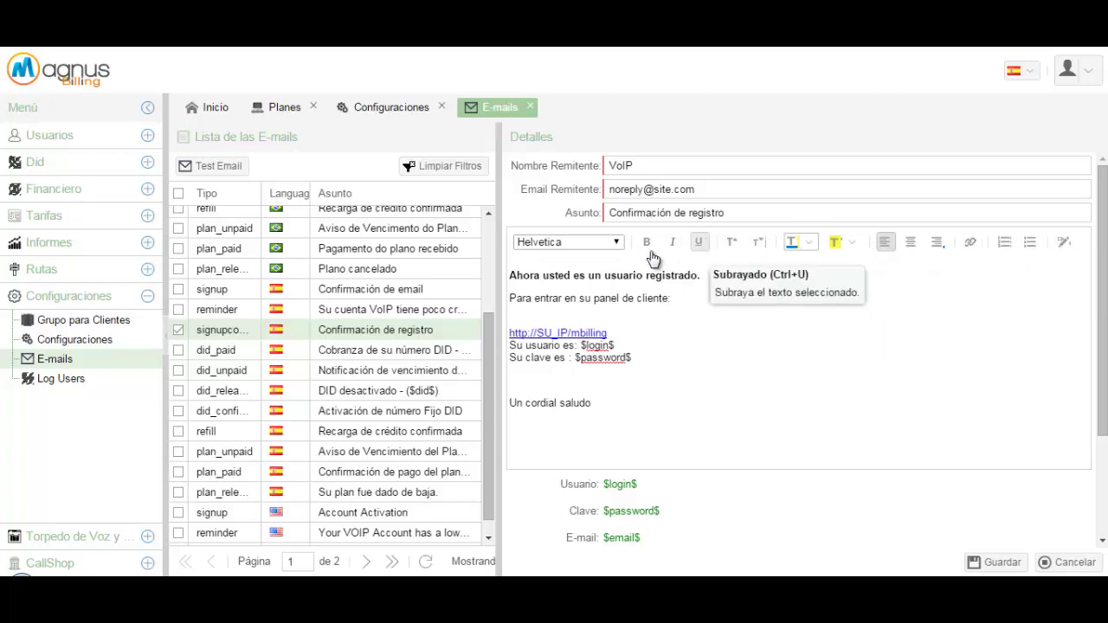
pyautogui.click(620, 243)
pyautogui.click(621, 244)
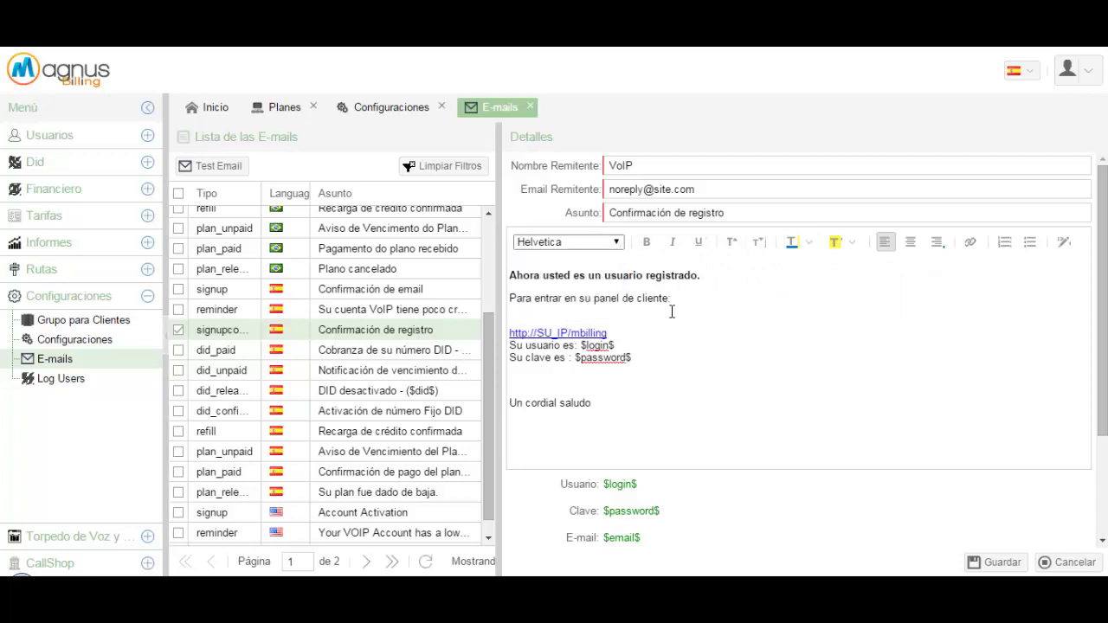
pyautogui.click(703, 324)
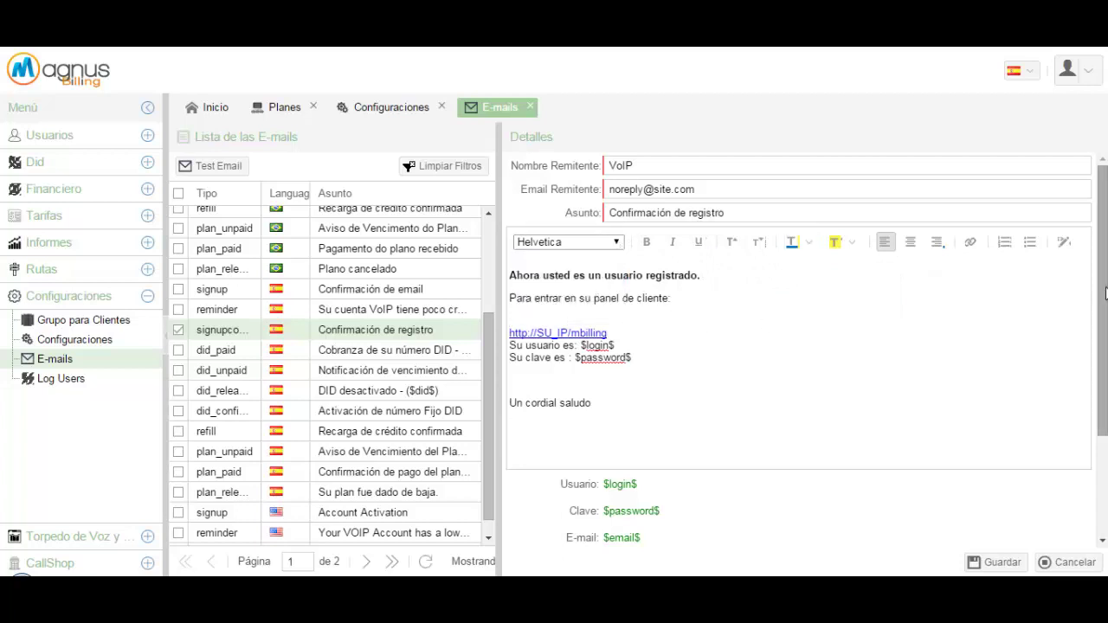
pyautogui.scroll(-3, 1049, 322)
pyautogui.scroll(3, 614, 213)
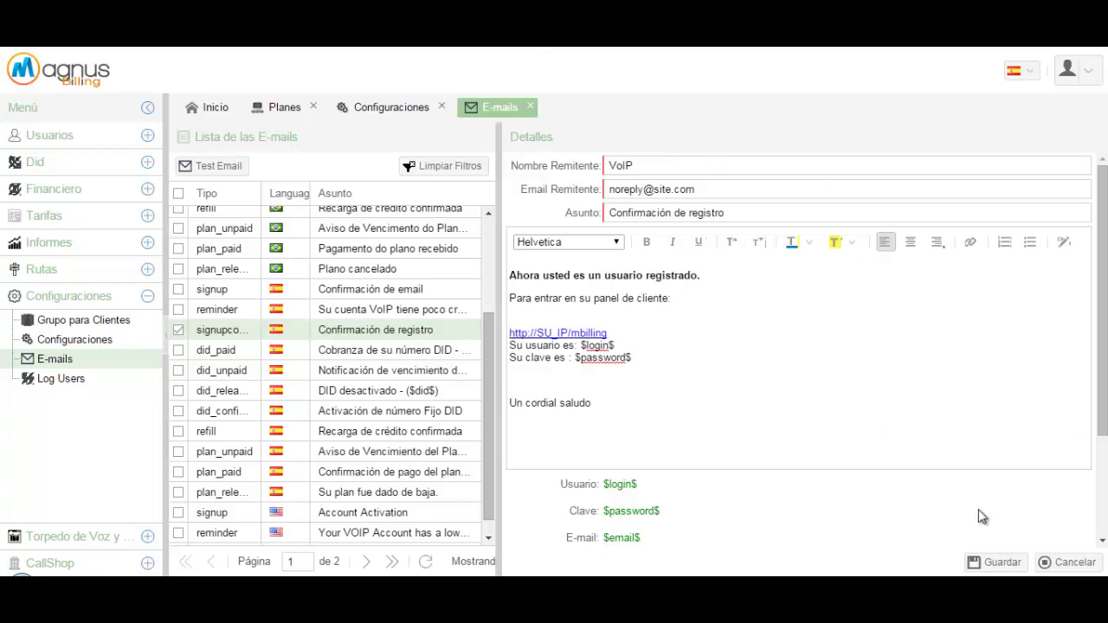
# Briefly reopen the template, then close the E-mails and Configuraciones tabs to return to Planes
pyautogui.click(530, 108)
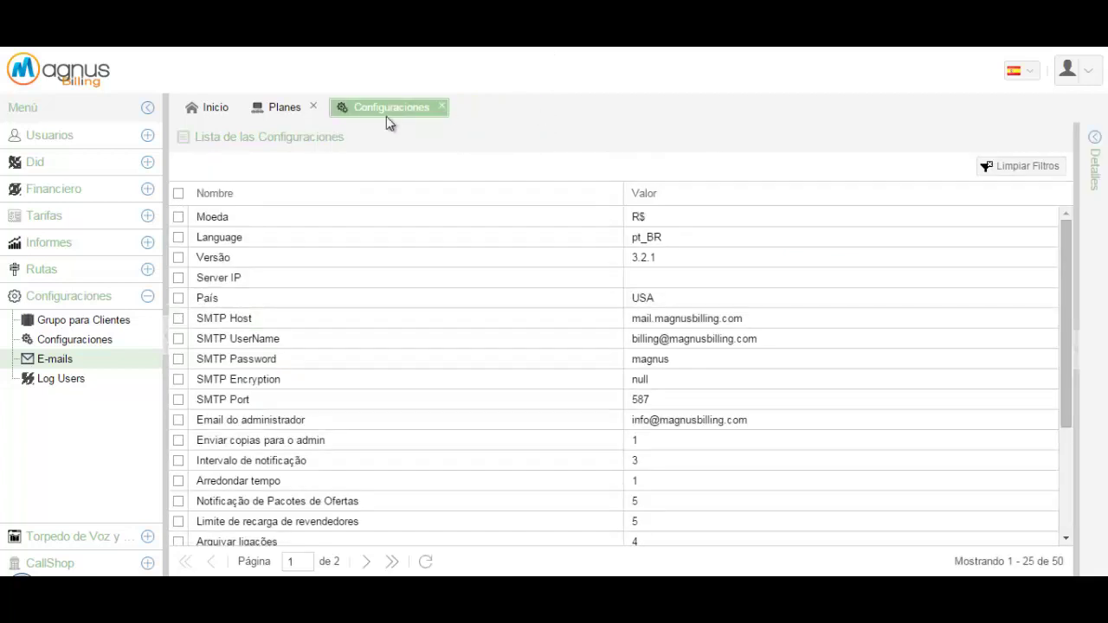
pyautogui.click(75, 367)
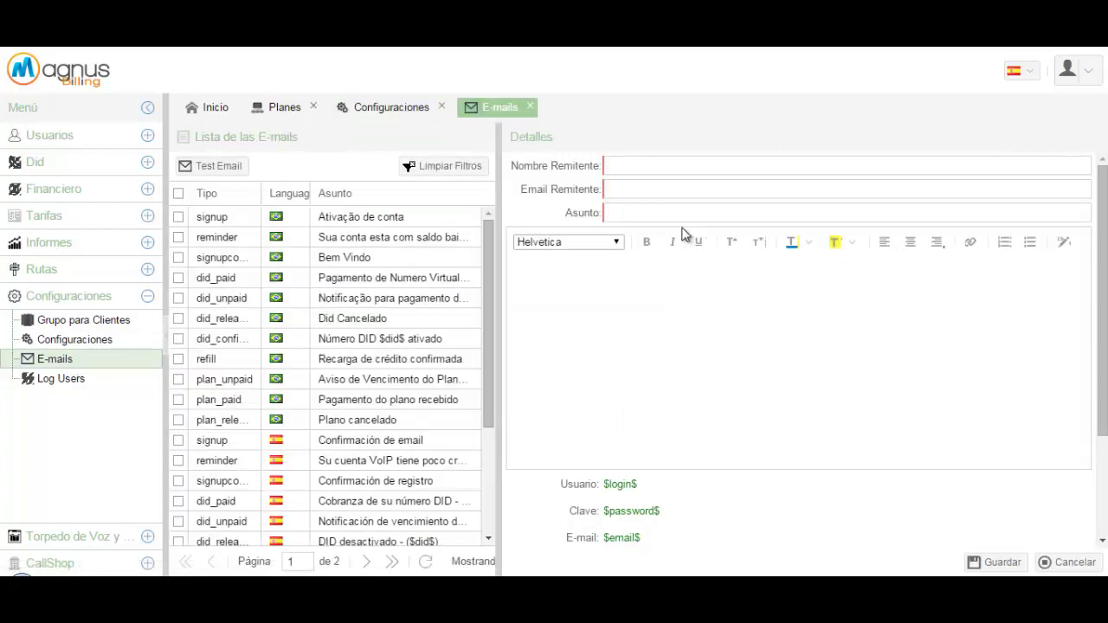
pyautogui.moveTo(490, 279); pyautogui.dragTo(485, 350)
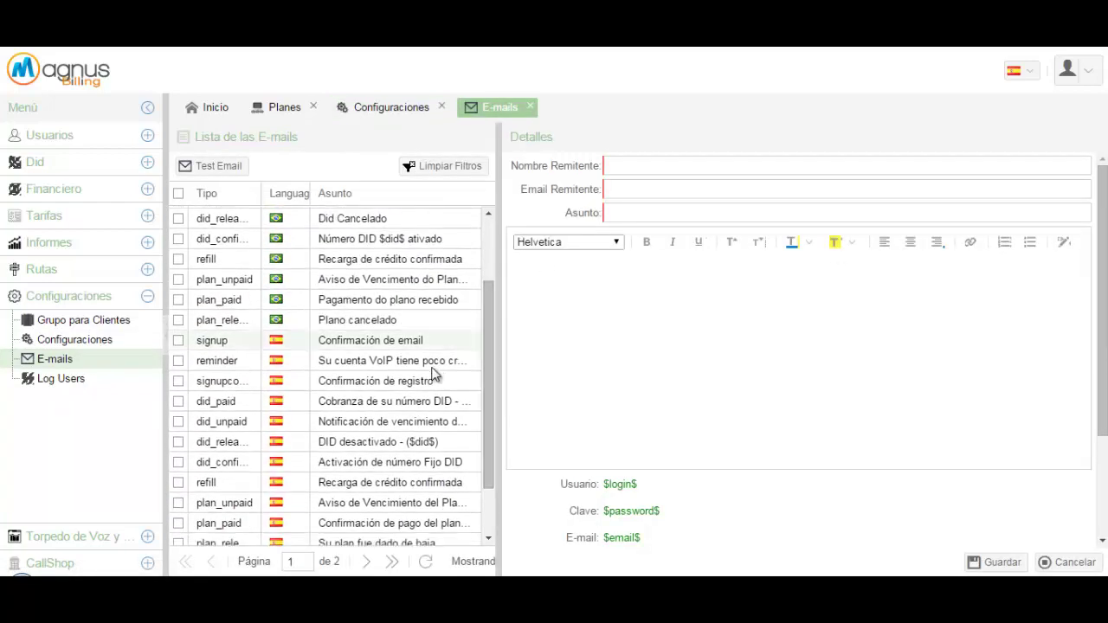
pyautogui.click(382, 385)
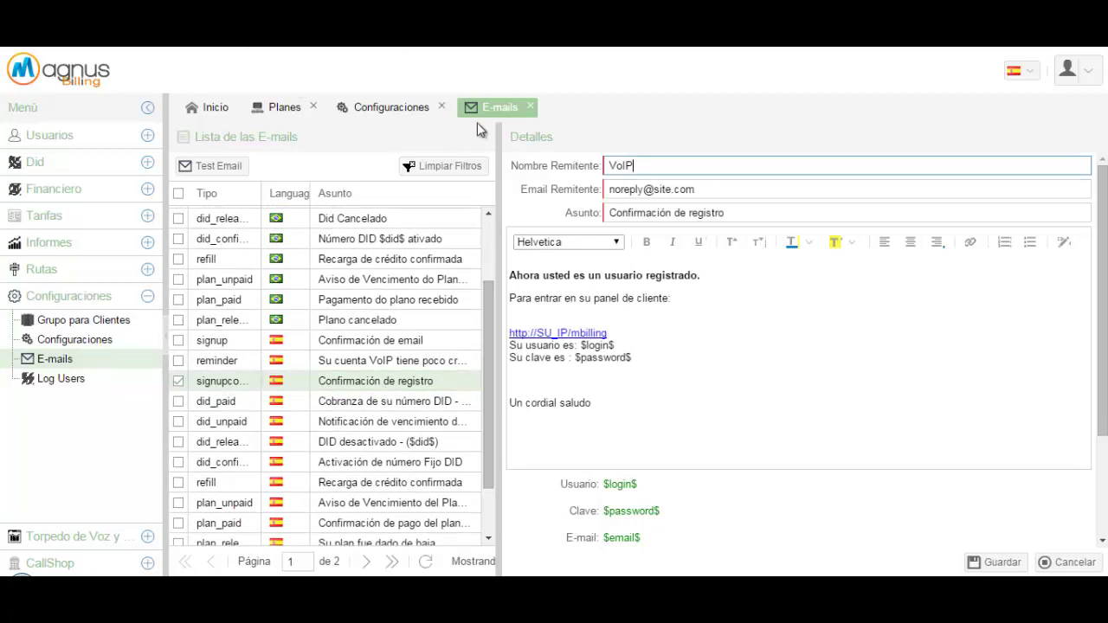
pyautogui.click(446, 105)
pyautogui.click(446, 108)
pyautogui.click(445, 107)
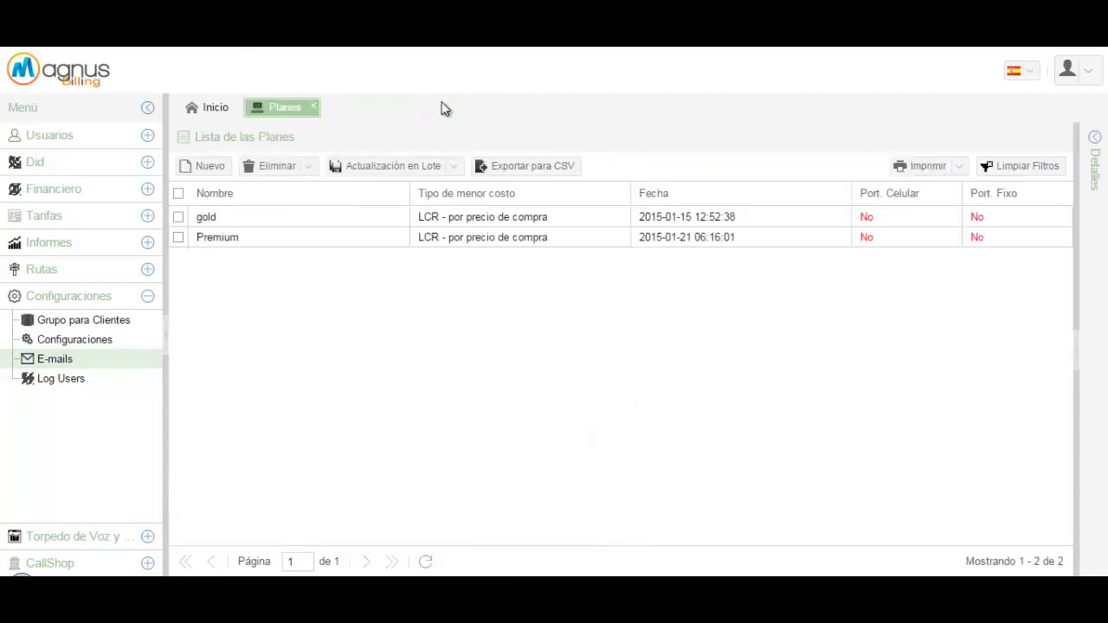
# Set the gold plan's Activar en el registro to No and save it
pyautogui.click(12, 223)
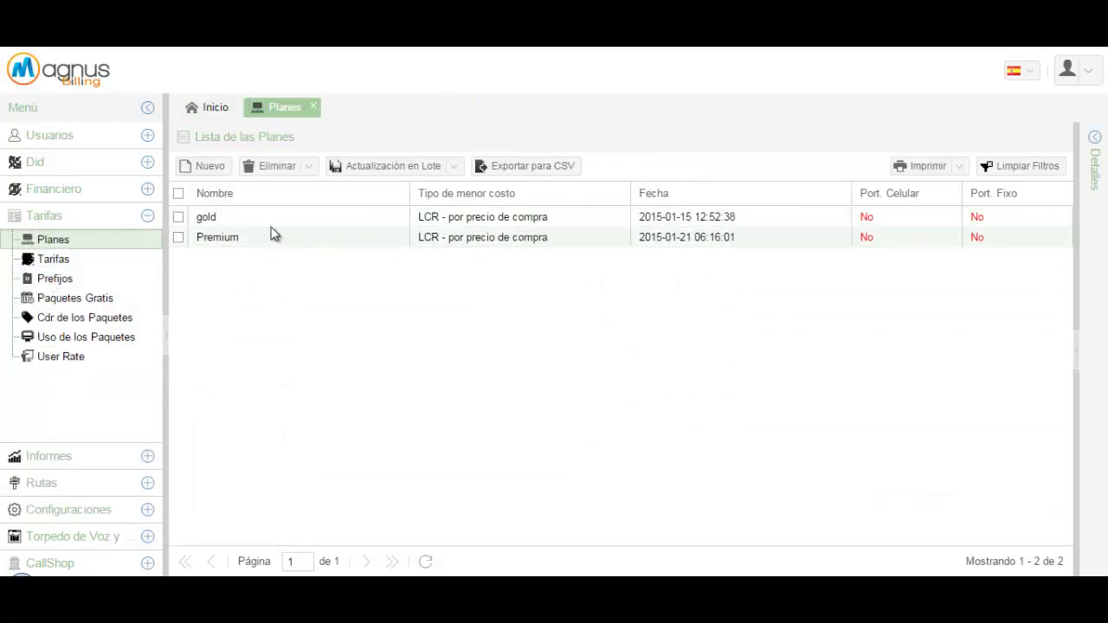
pyautogui.click(213, 217)
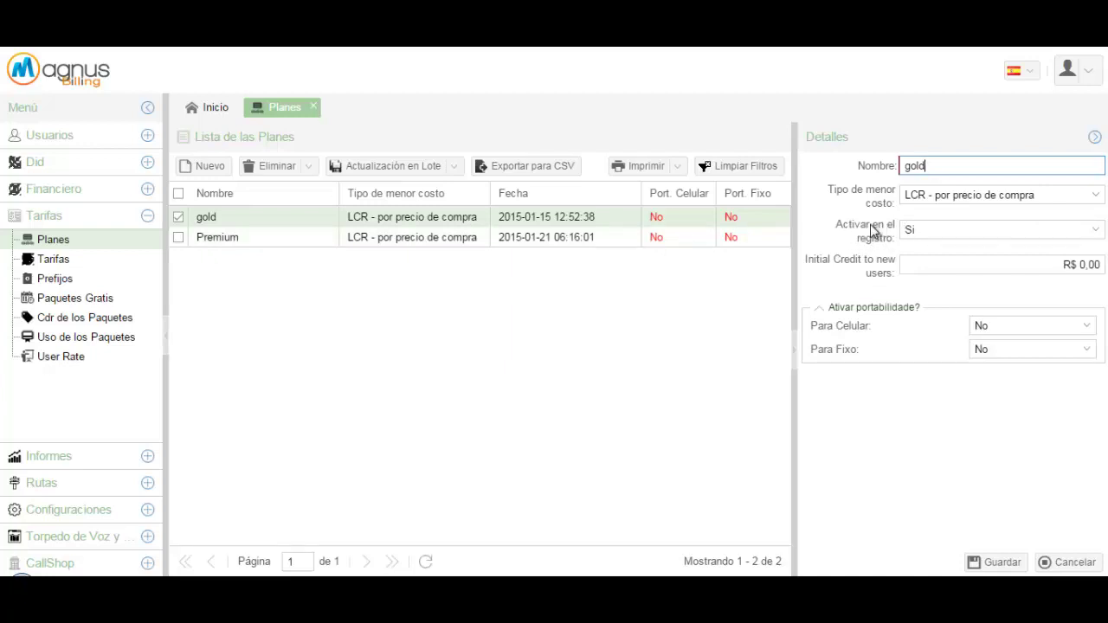
pyautogui.click(1097, 239)
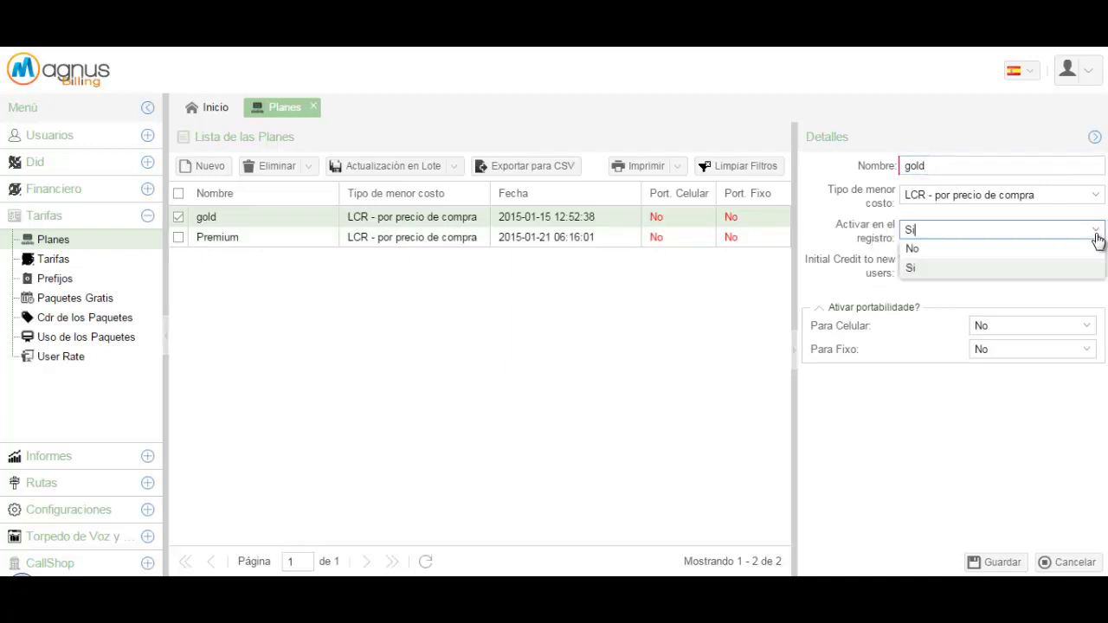
pyautogui.click(913, 250)
pyautogui.click(998, 562)
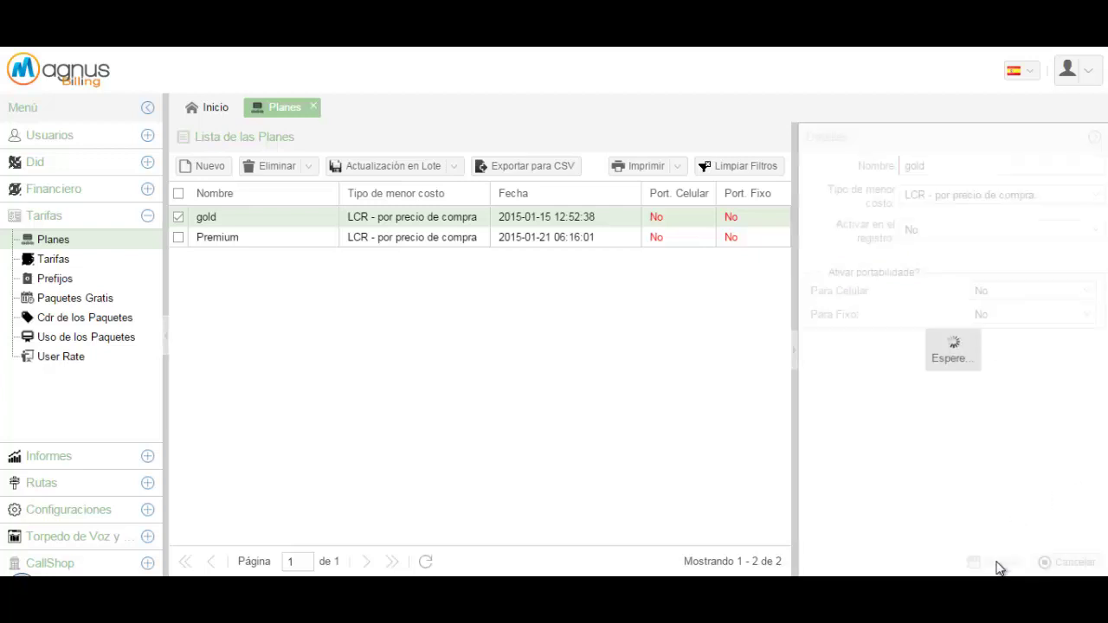
# Set Premium's Activar en el registro to No, save, and reload the signup page
pyautogui.click(254, 239)
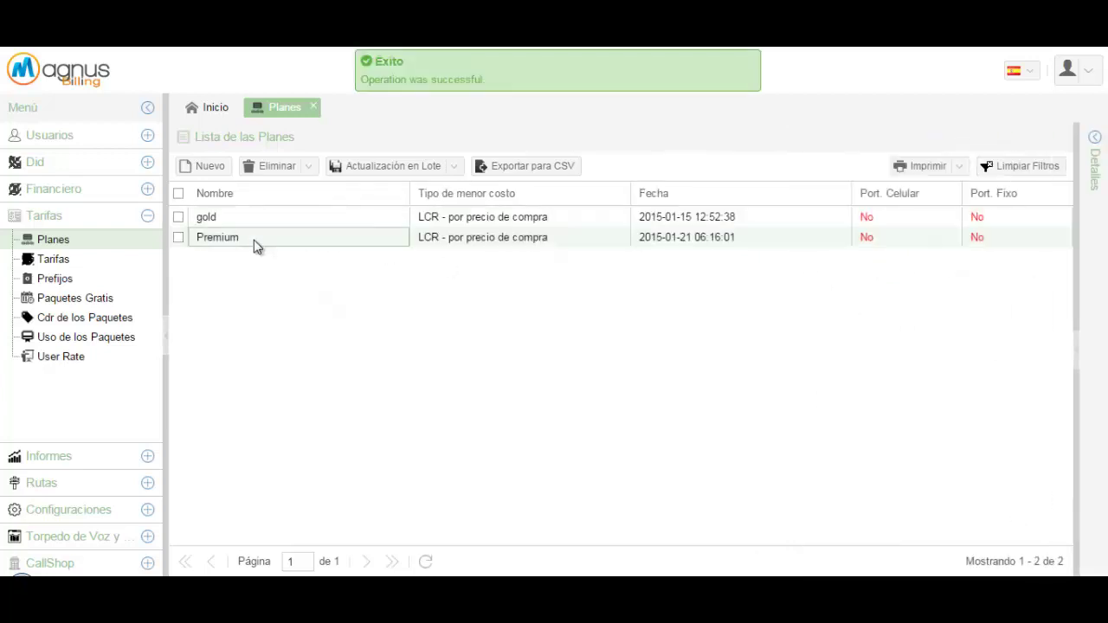
pyautogui.click(1095, 229)
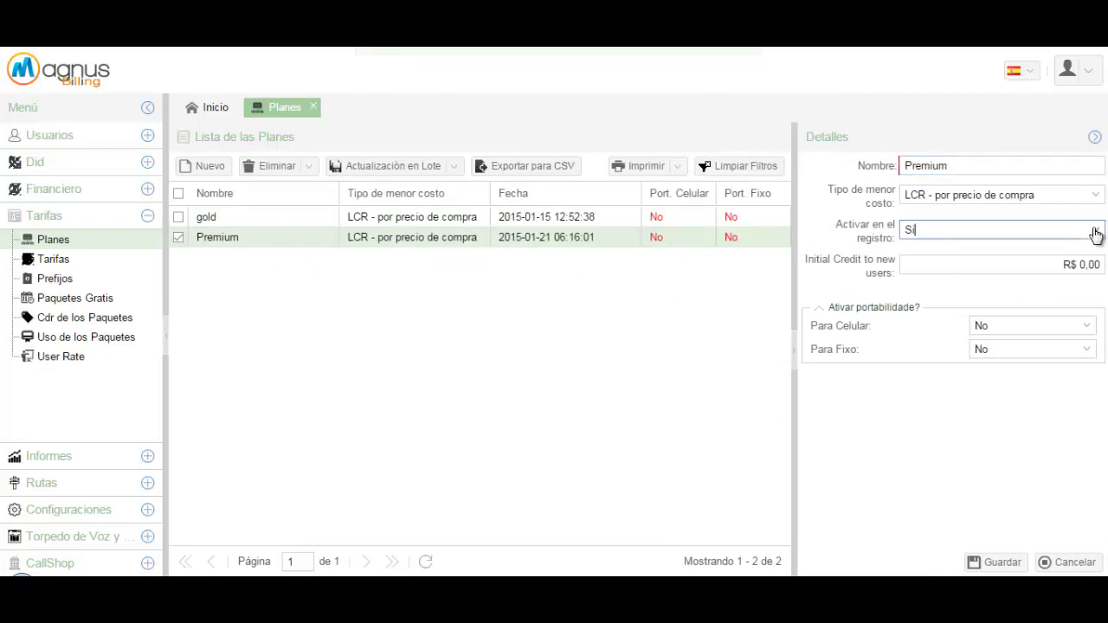
pyautogui.click(928, 253)
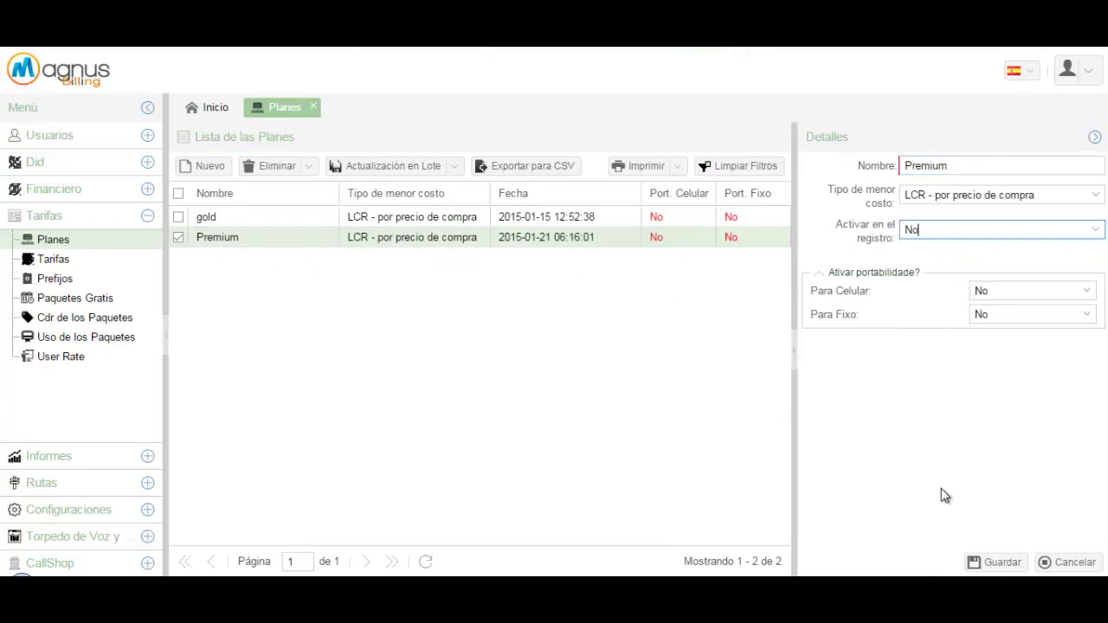
pyautogui.click(994, 564)
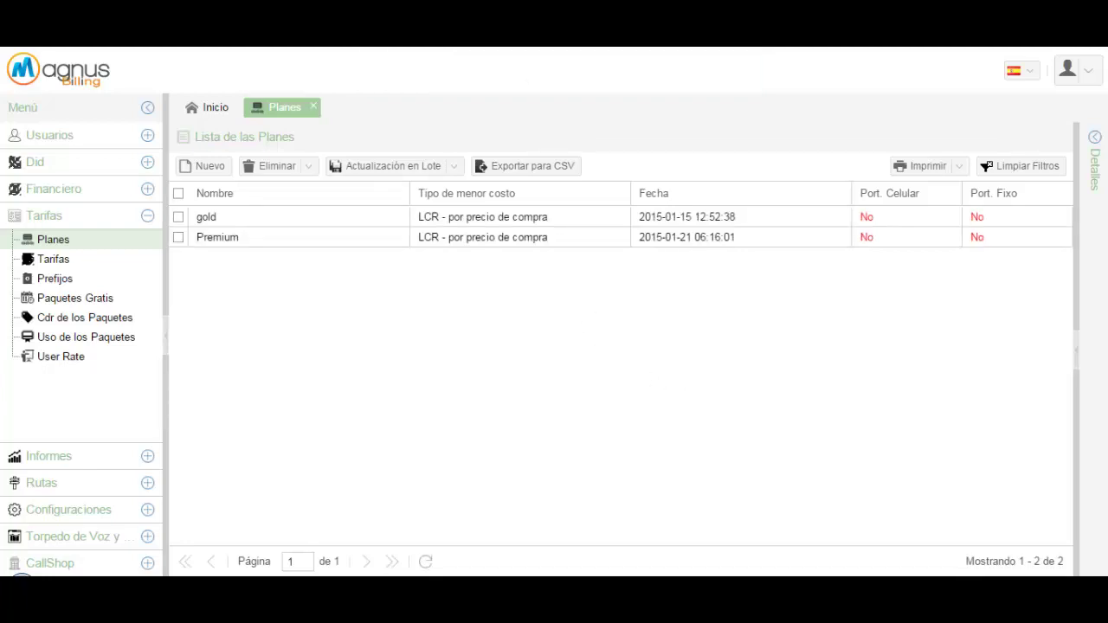
pyautogui.press('F5')
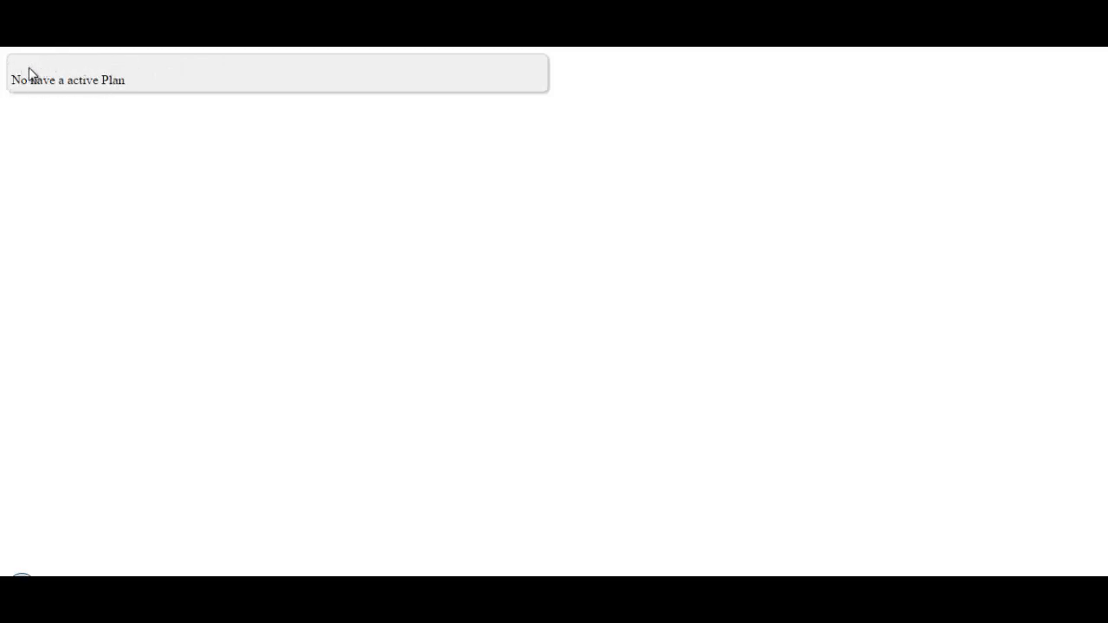
# Show the link SU_IP/mbilling/index.php/signup/add in Notepad, mark SU_IP, then close Notepad
pyautogui.click(104, 597)
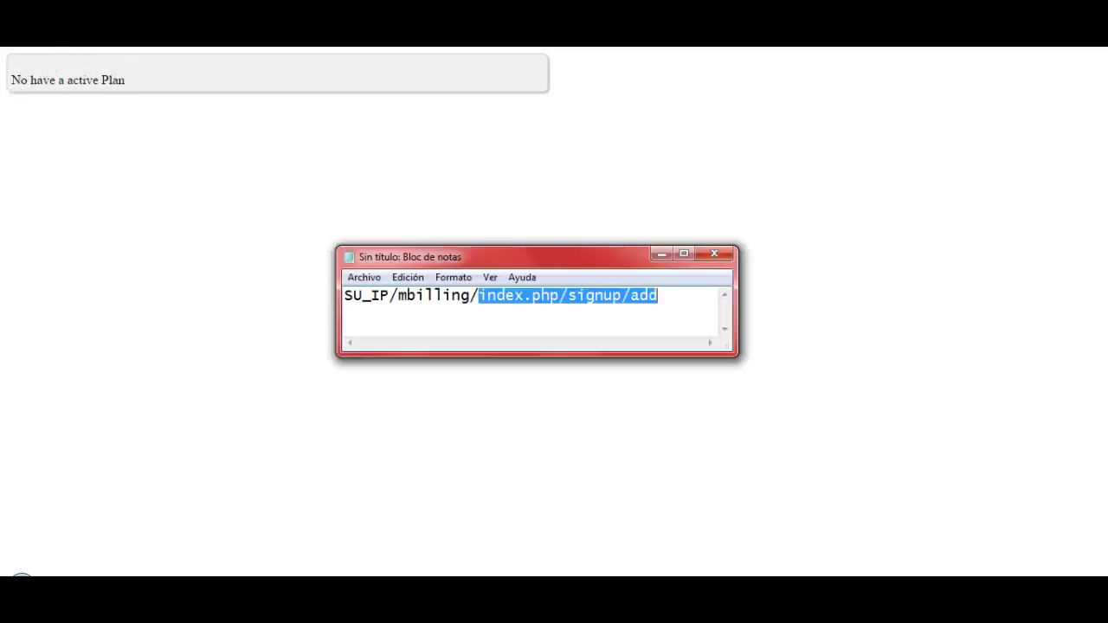
pyautogui.click(446, 314)
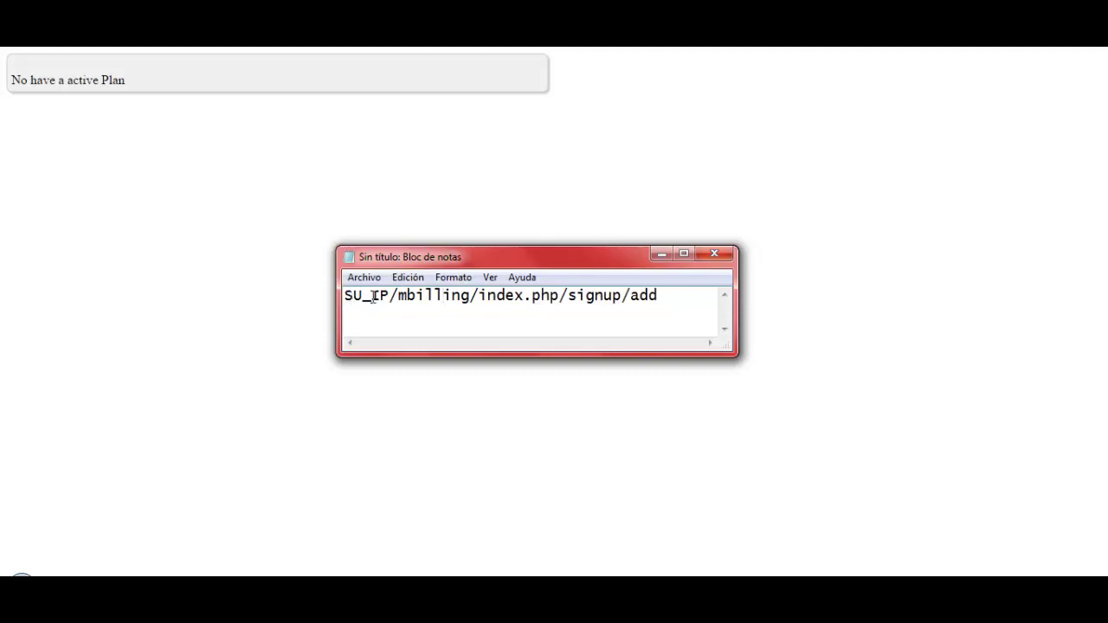
pyautogui.moveTo(390, 295); pyautogui.dragTo(344, 296)
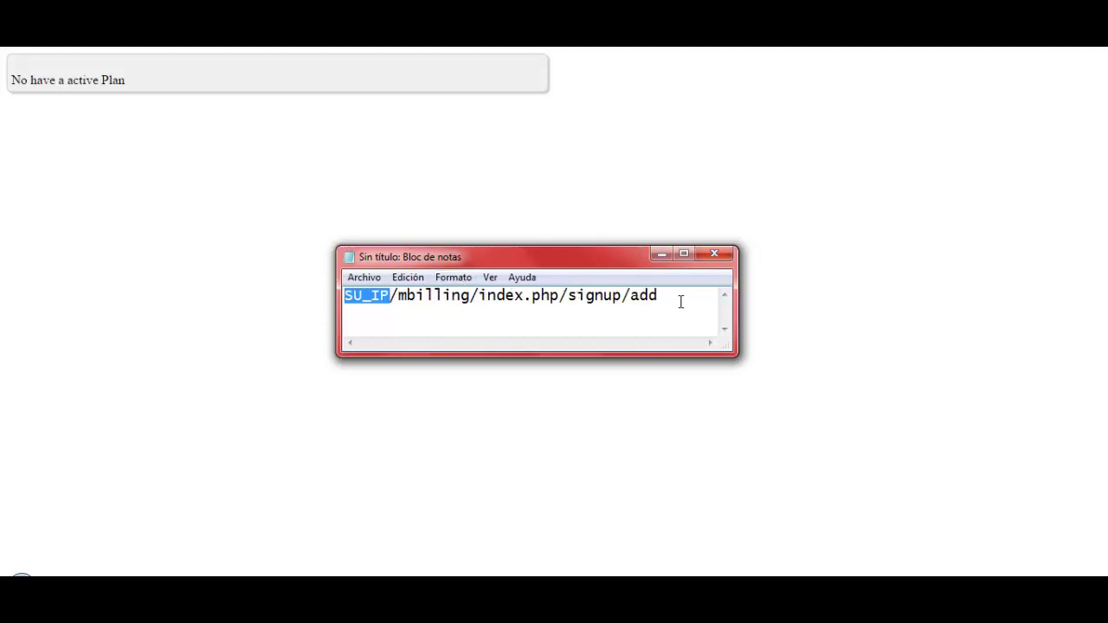
pyautogui.click(476, 149)
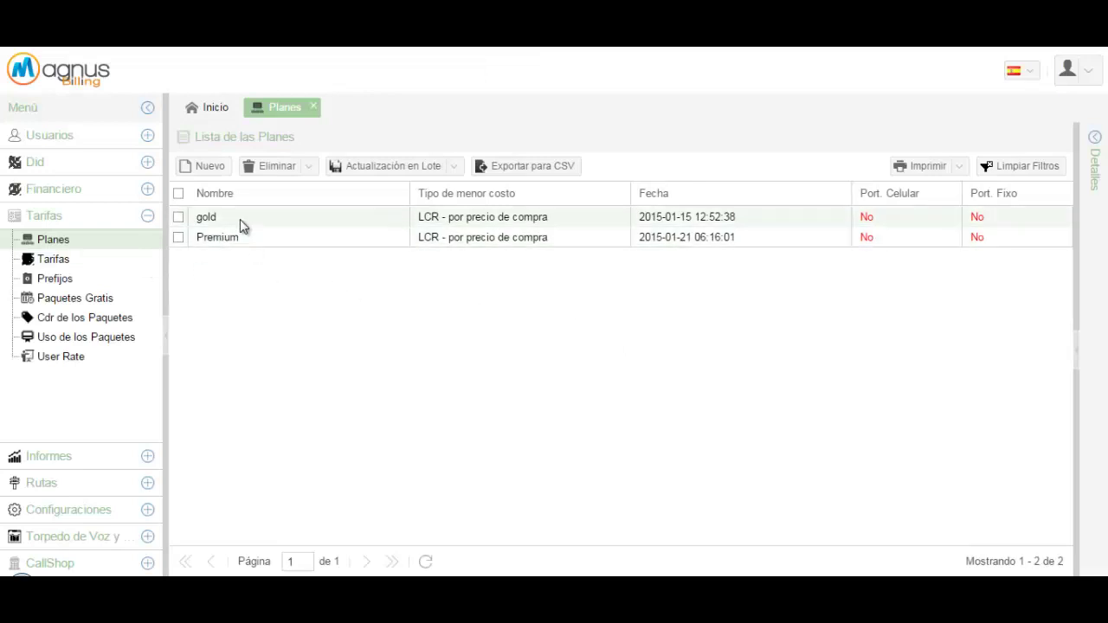
# Set the gold plan's Activar en el registro to Si with R$ 1,00 initial credit and save
pyautogui.click(240, 219)
pyautogui.press('Return')
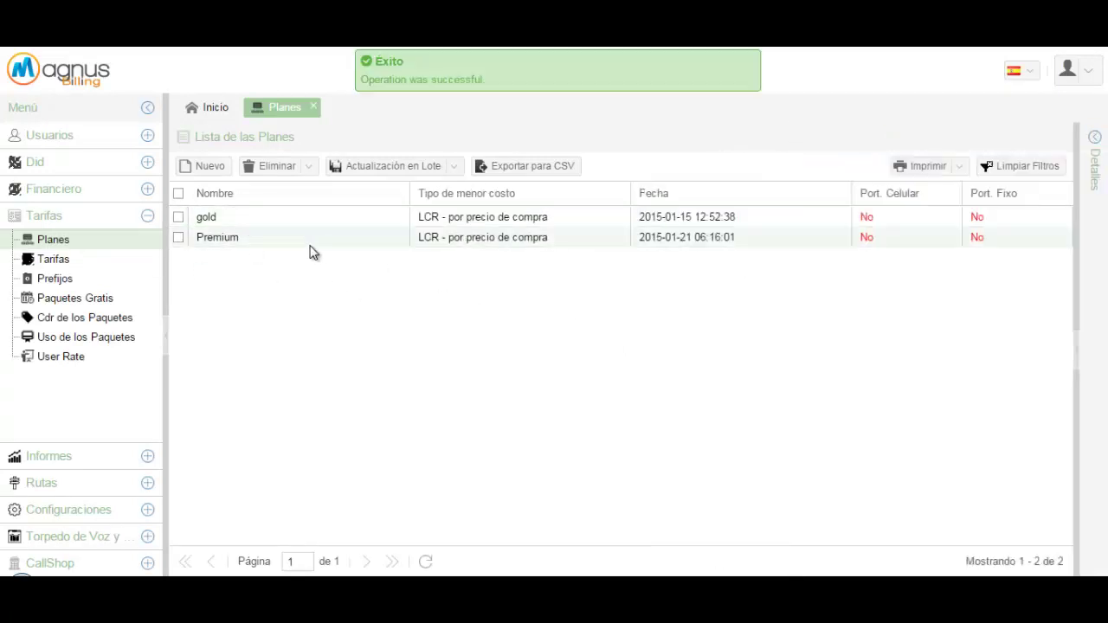
pyautogui.click(205, 220)
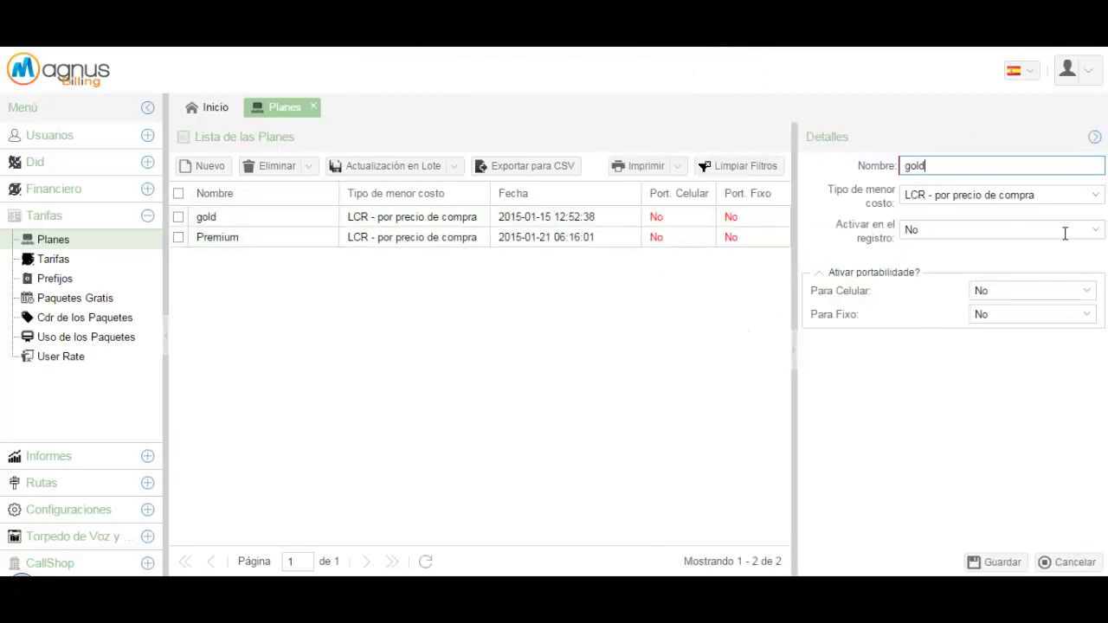
pyautogui.click(1096, 231)
pyautogui.click(932, 267)
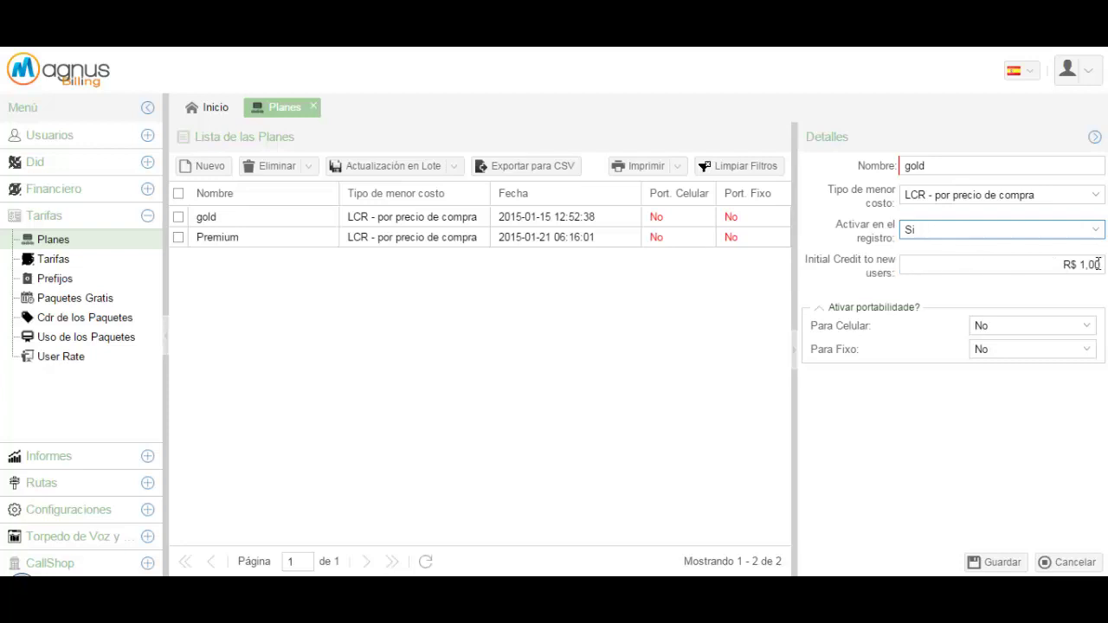
pyautogui.click(1004, 563)
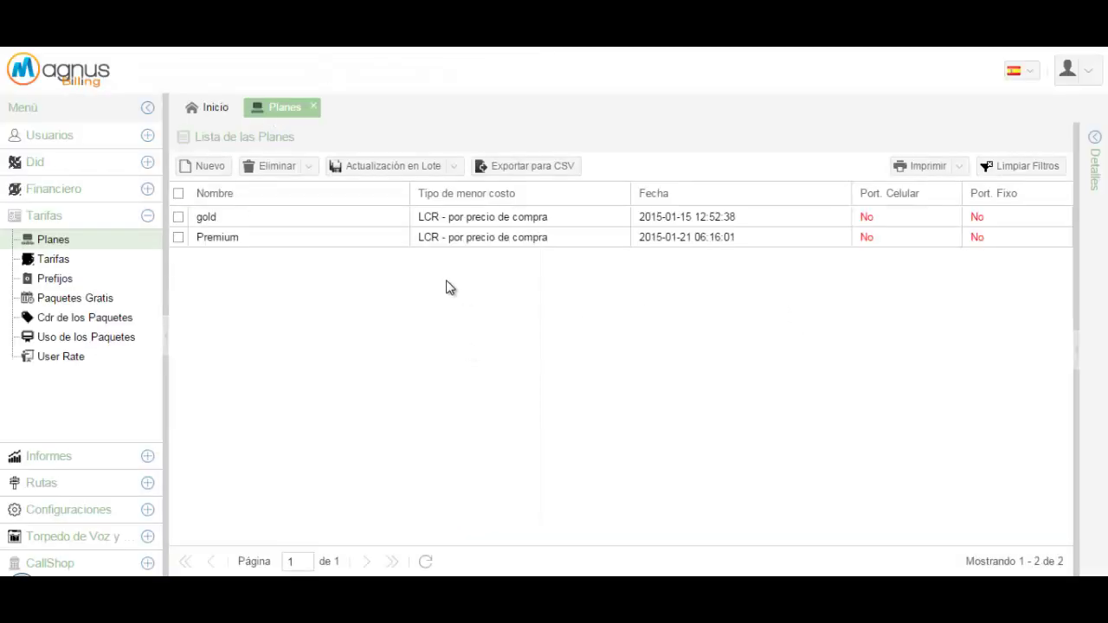
# Set the Premium plan's Activar en el registro to Si and save it
pyautogui.click(240, 243)
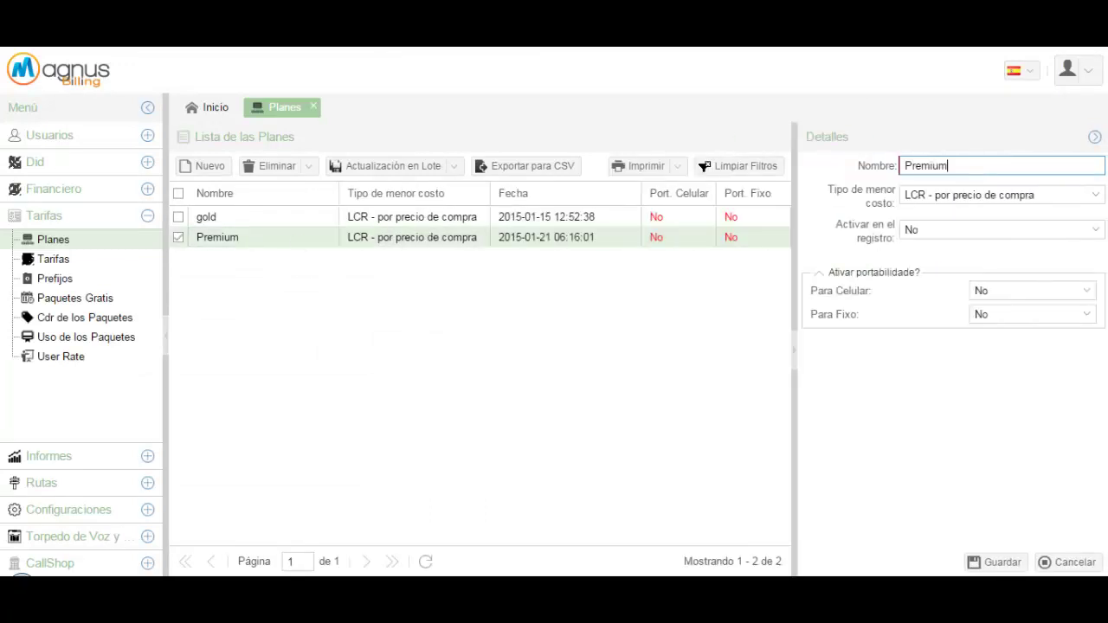
pyautogui.click(1078, 229)
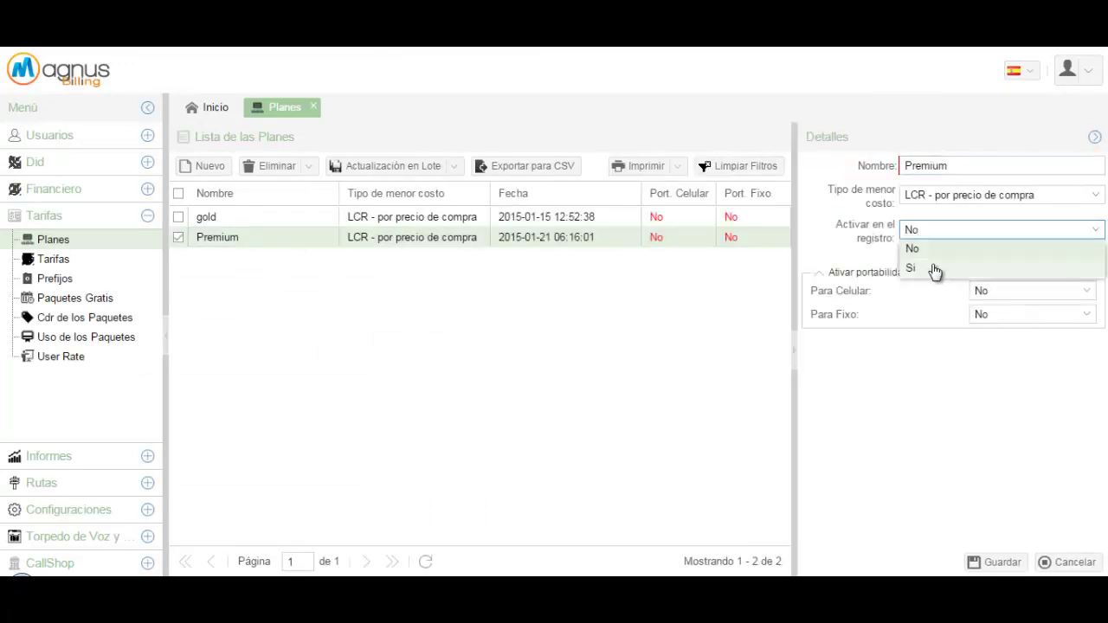
pyautogui.click(933, 267)
pyautogui.click(994, 562)
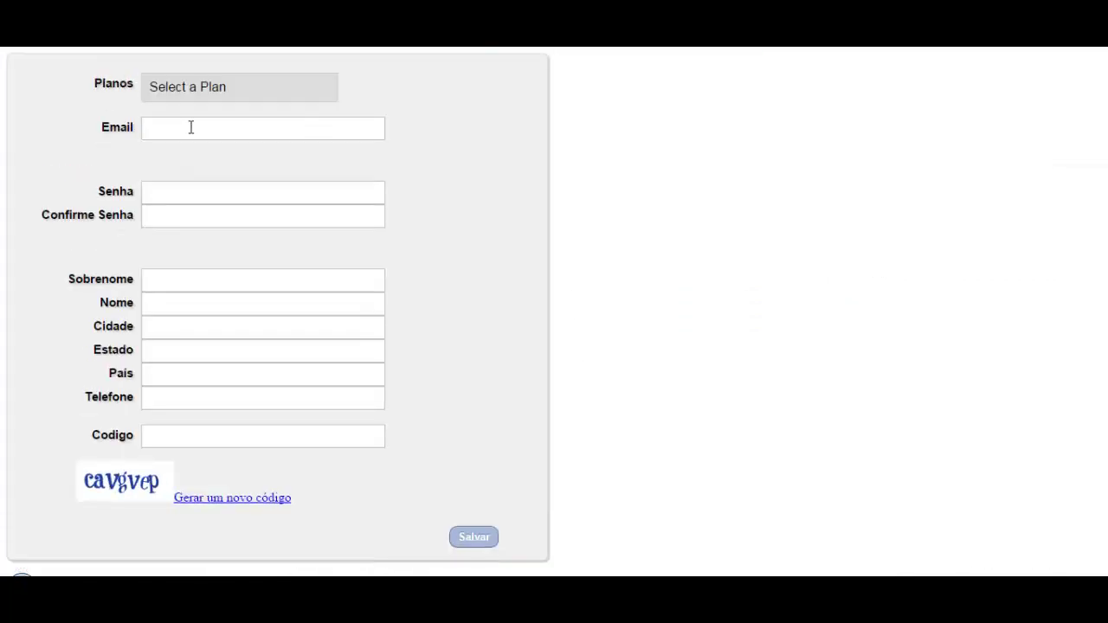
# Choose the gold plan in the signup form's plan selector
pyautogui.click(222, 90)
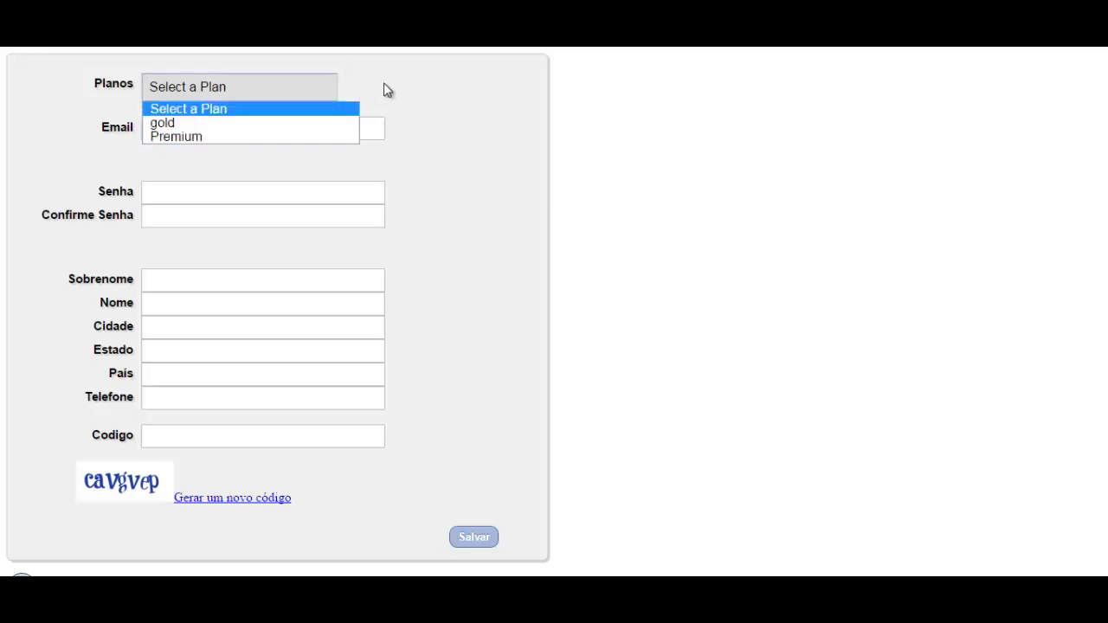
pyautogui.click(459, 81)
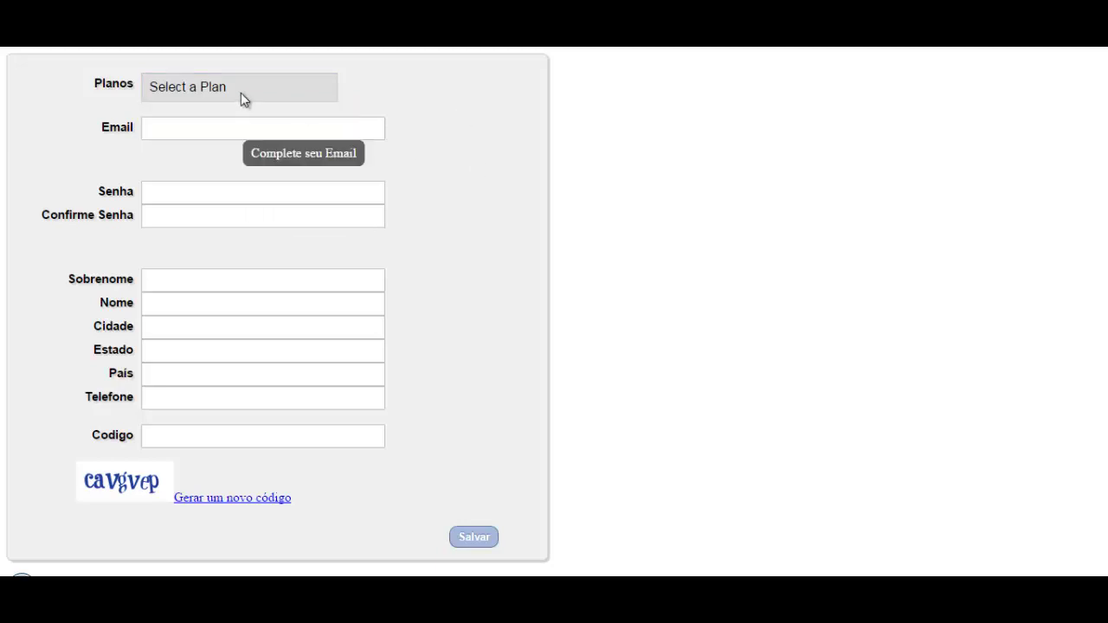
pyautogui.click(204, 87)
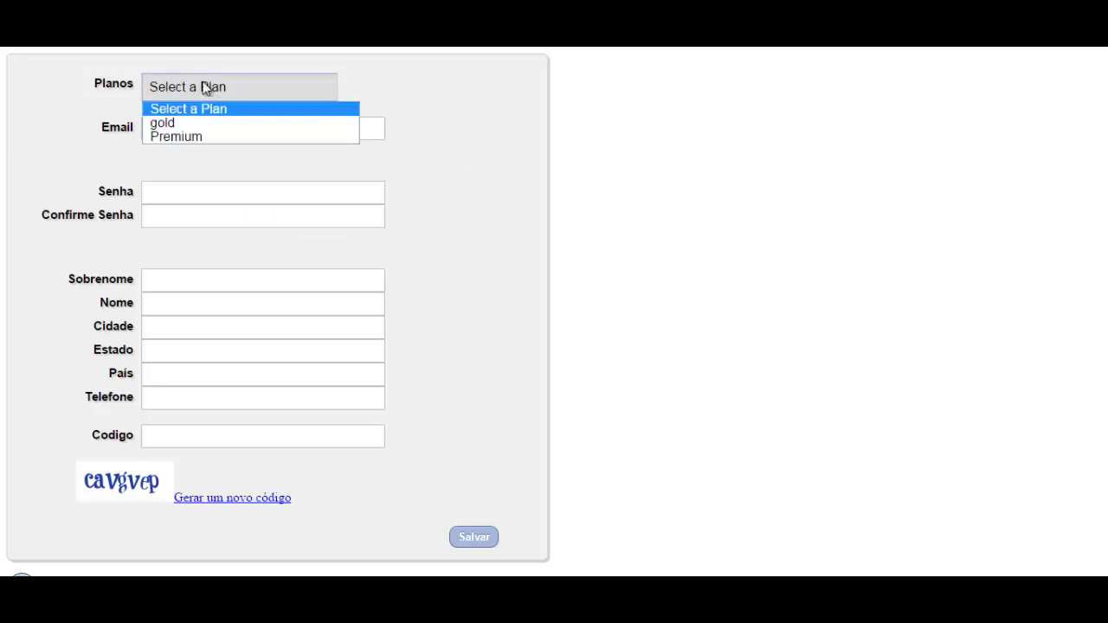
pyautogui.click(181, 126)
# Enter the signup e-mail address and a password
pyautogui.click(179, 125)
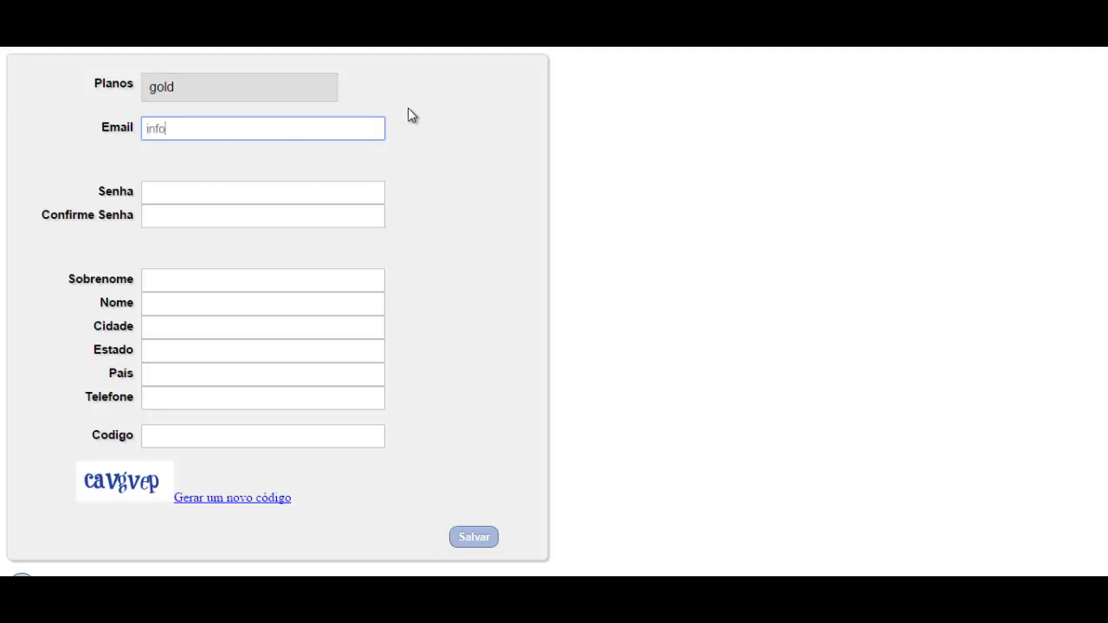
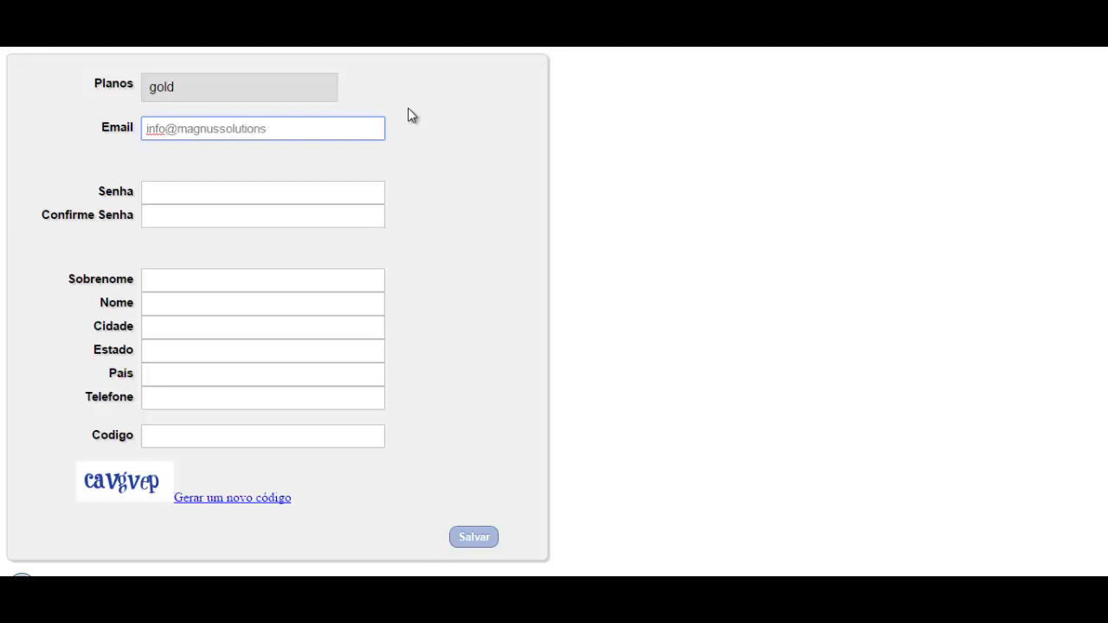
pyautogui.press('Tab')
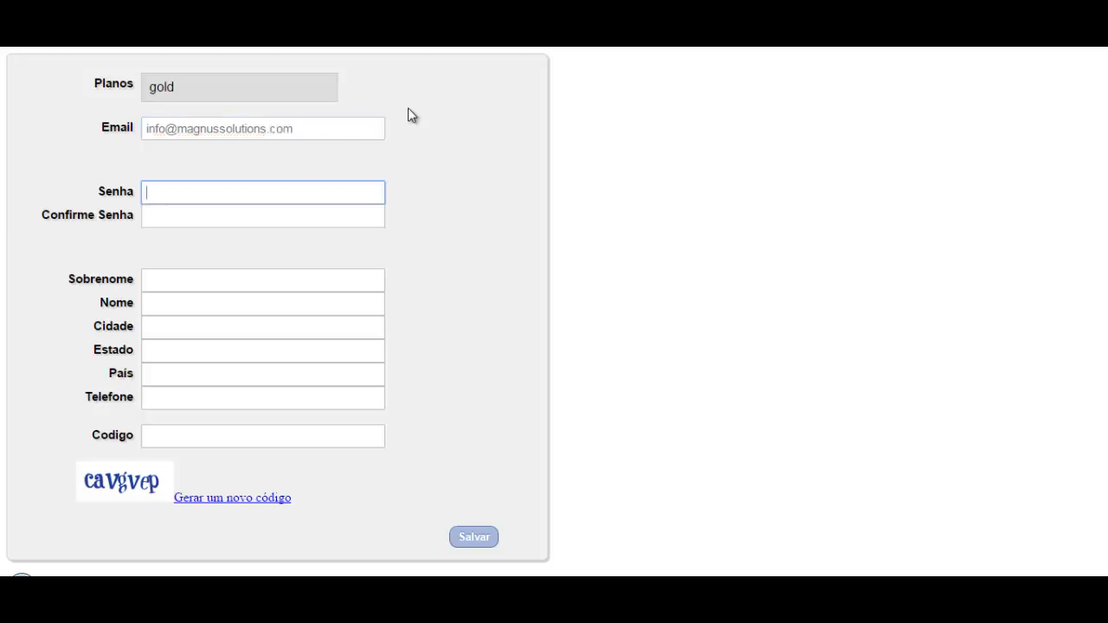
pyautogui.write('123456')
pyautogui.press('Tab')
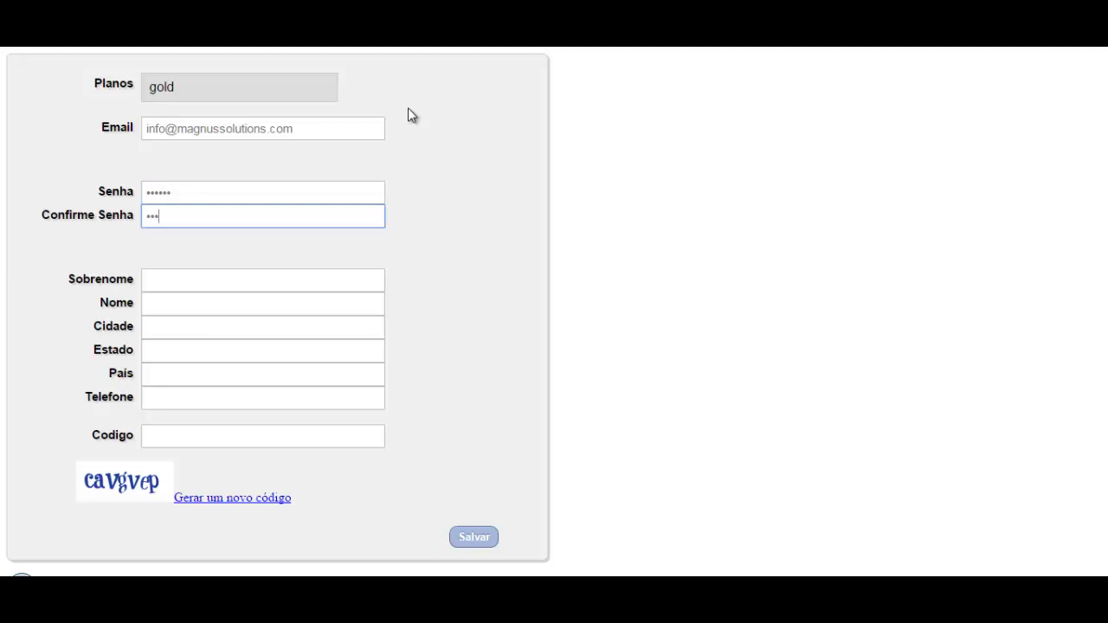
# Fill in surname, first name, city, country Brasil, phone number and the captcha code
pyautogui.press('Tab')
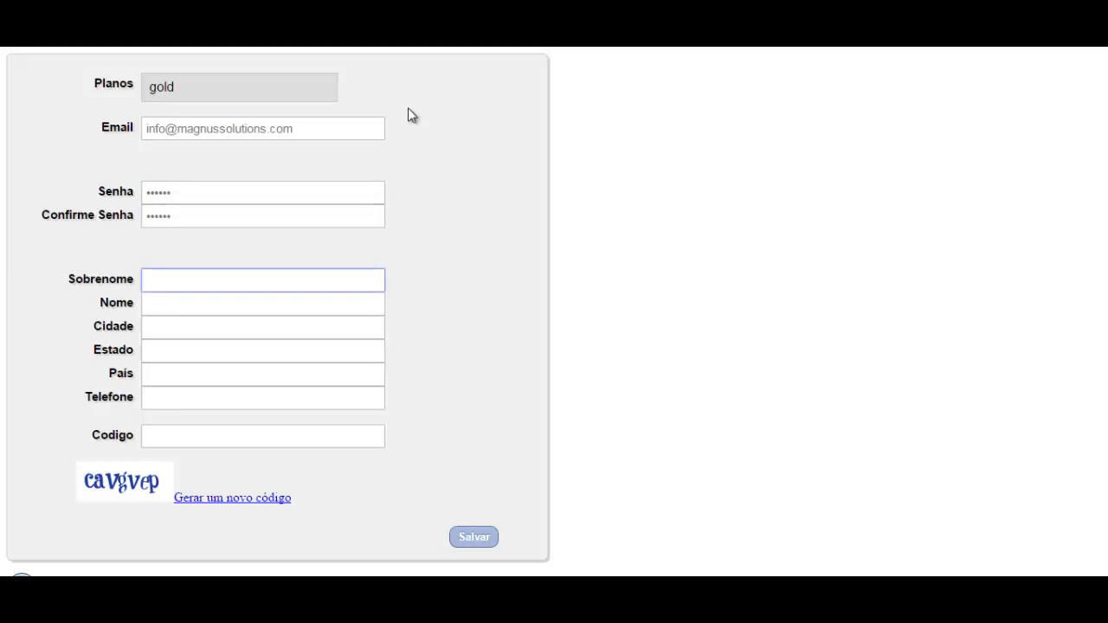
pyautogui.write('magnus')
pyautogui.press('Tab')
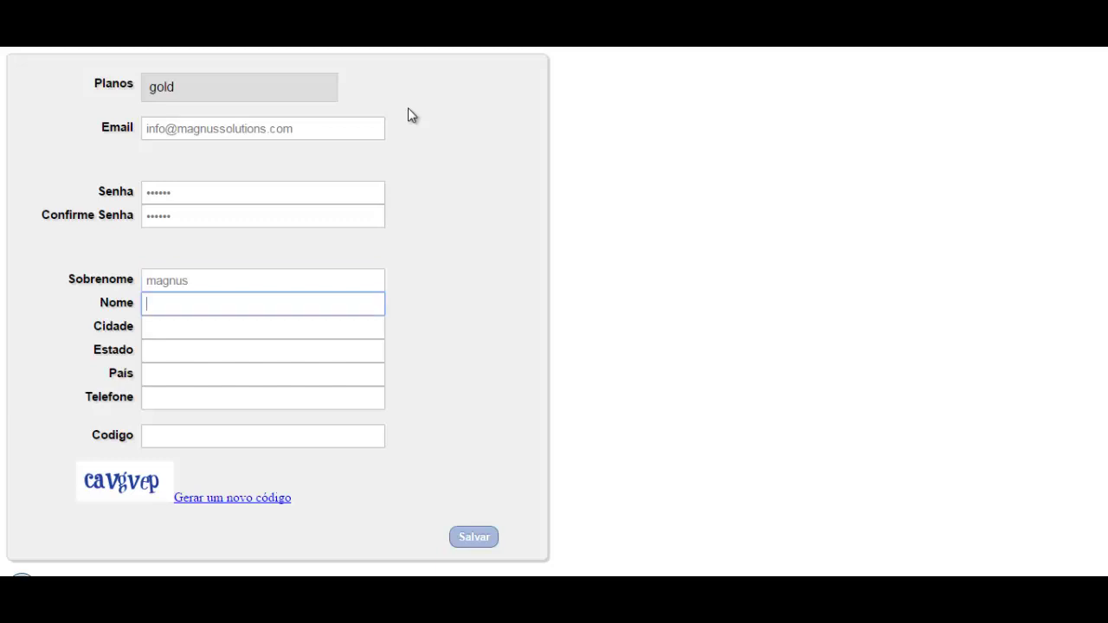
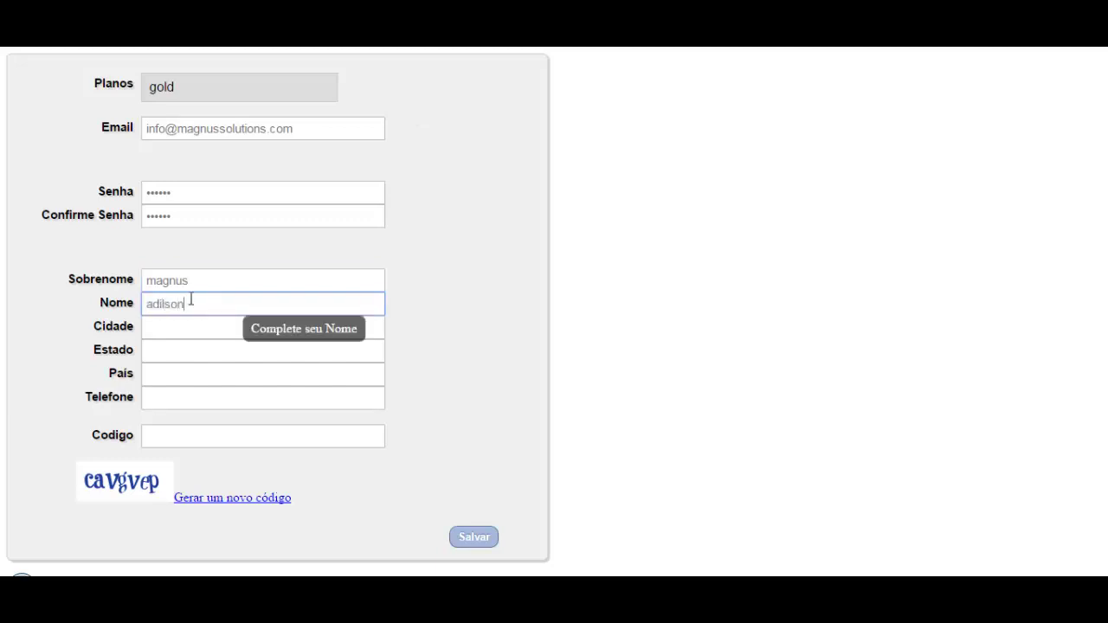
pyautogui.press('Tab')
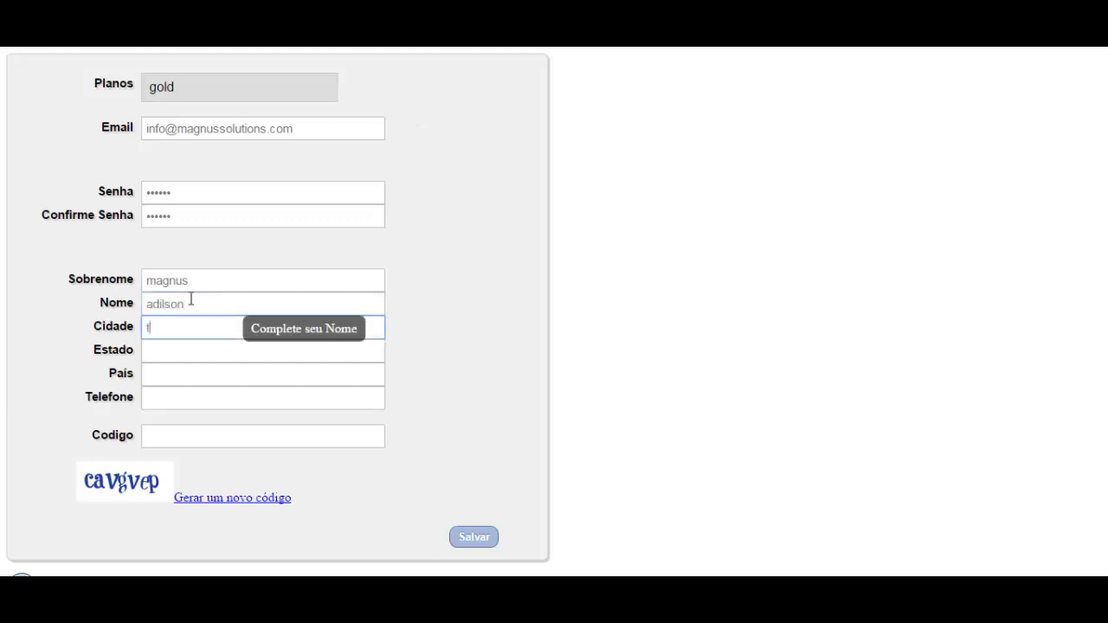
pyautogui.press('Tab')
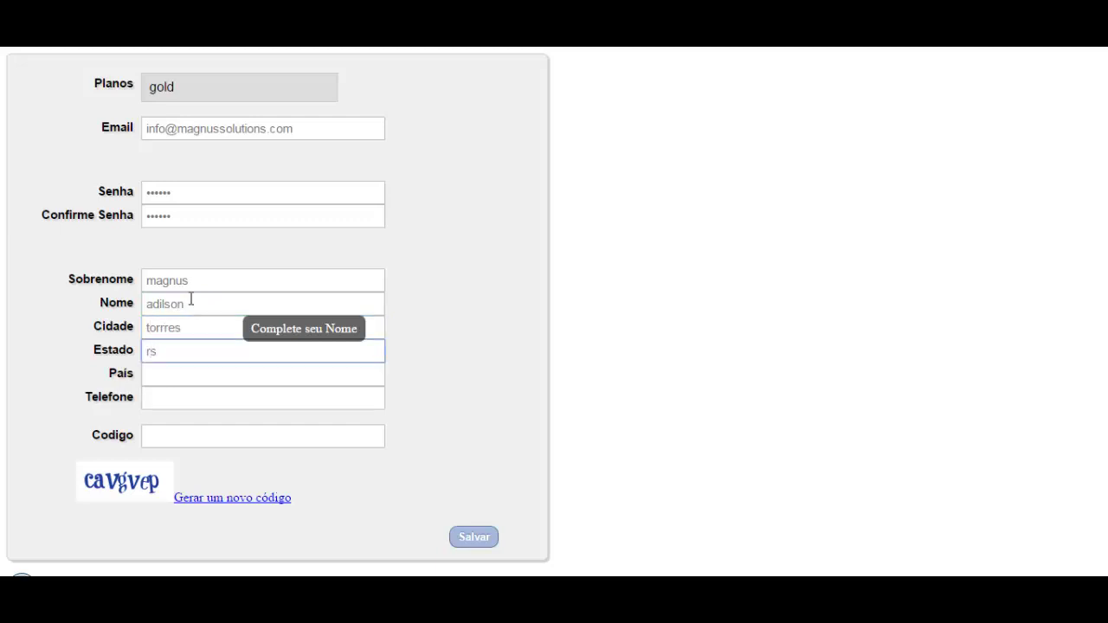
pyautogui.press('Tab')
pyautogui.write('bvr')
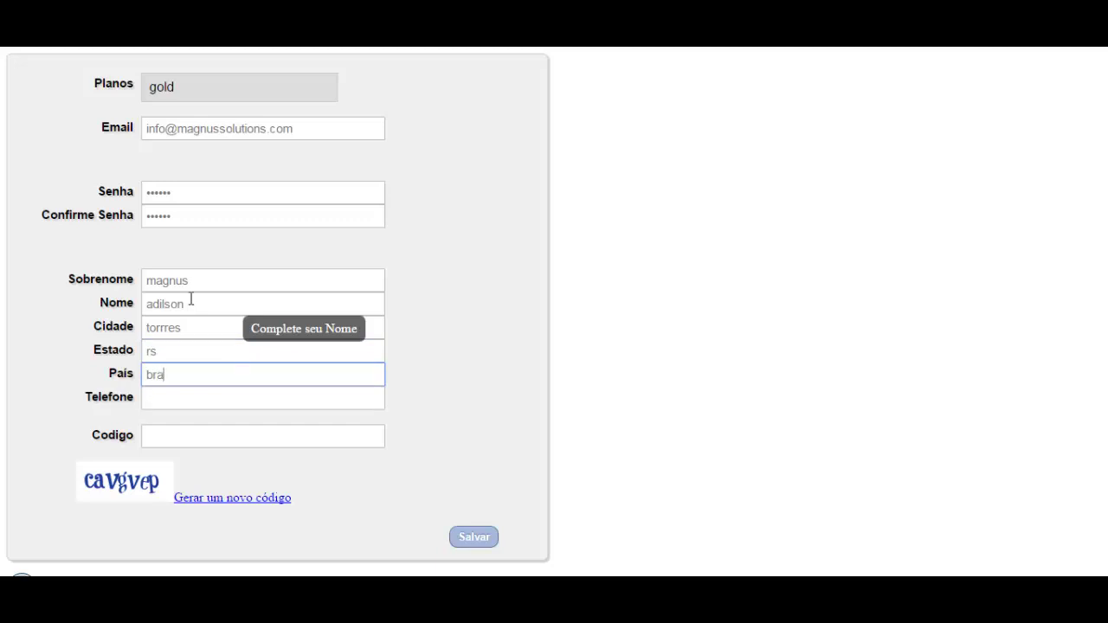
pyautogui.press('Tab')
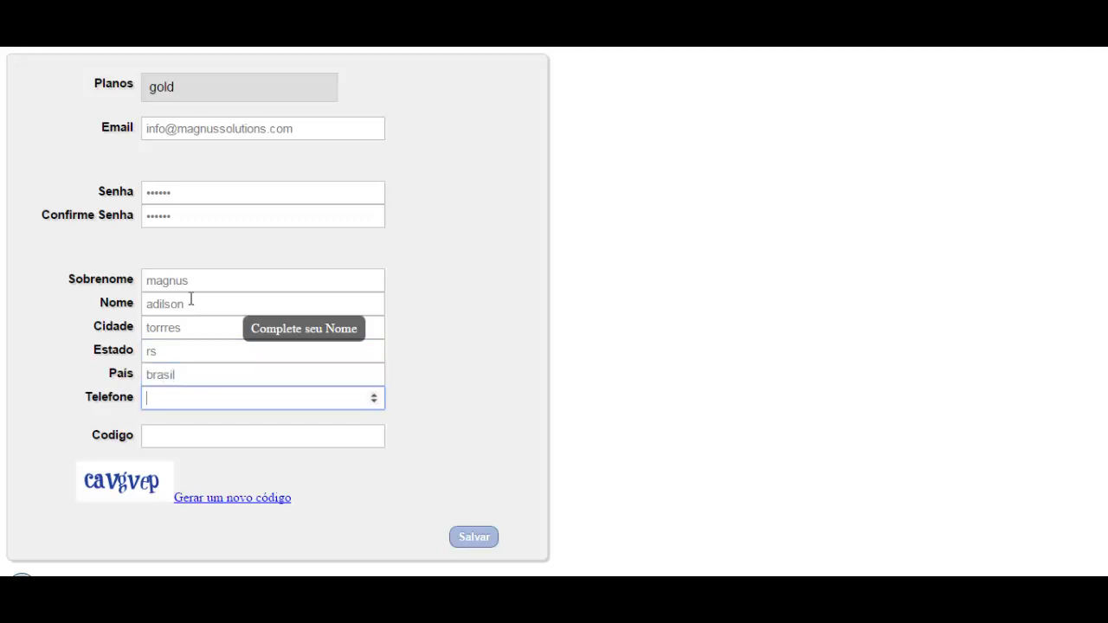
pyautogui.write('55555555')
pyautogui.click(184, 433)
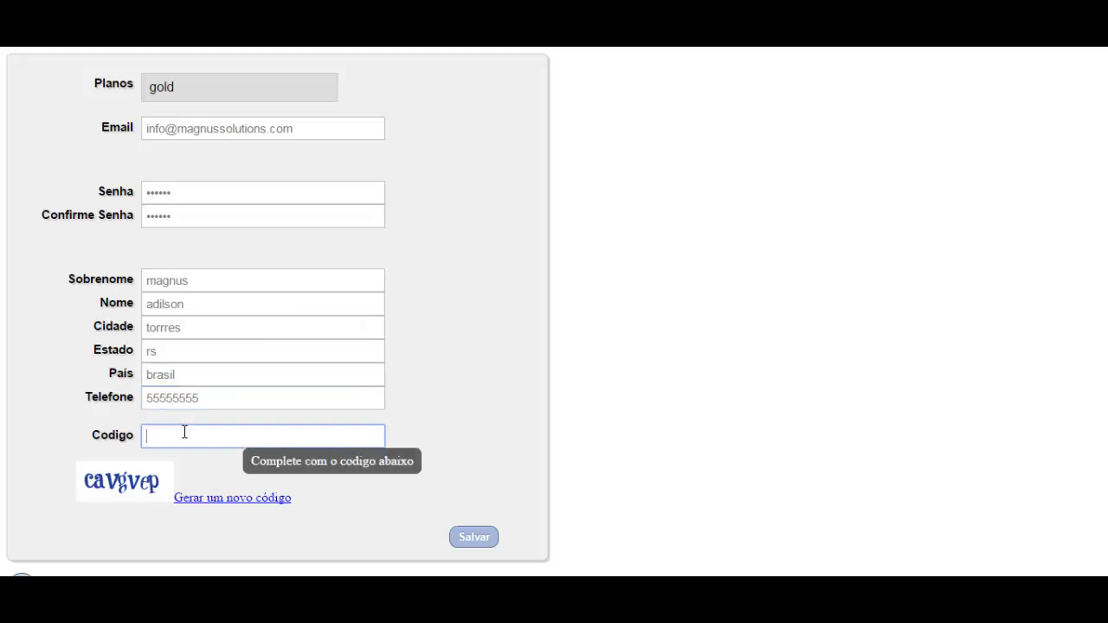
pyautogui.write('cavgvep')
# Submit the signup, extend Senha and Confirme Senha to at least 8 characters, and resubmit
pyautogui.click(474, 539)
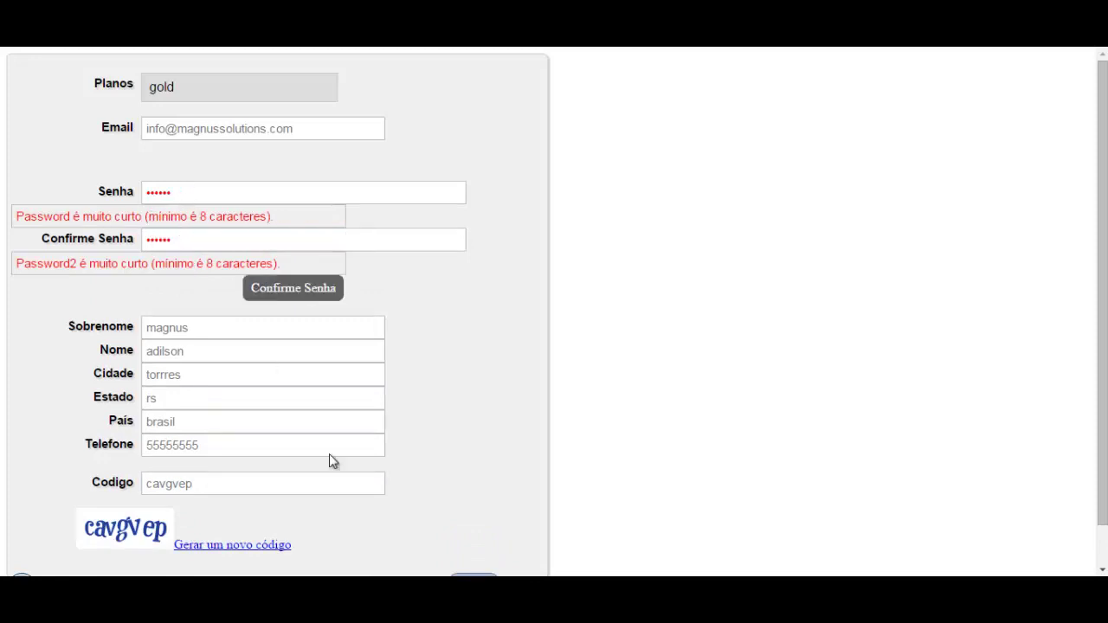
pyautogui.click(229, 191)
pyautogui.write('789')
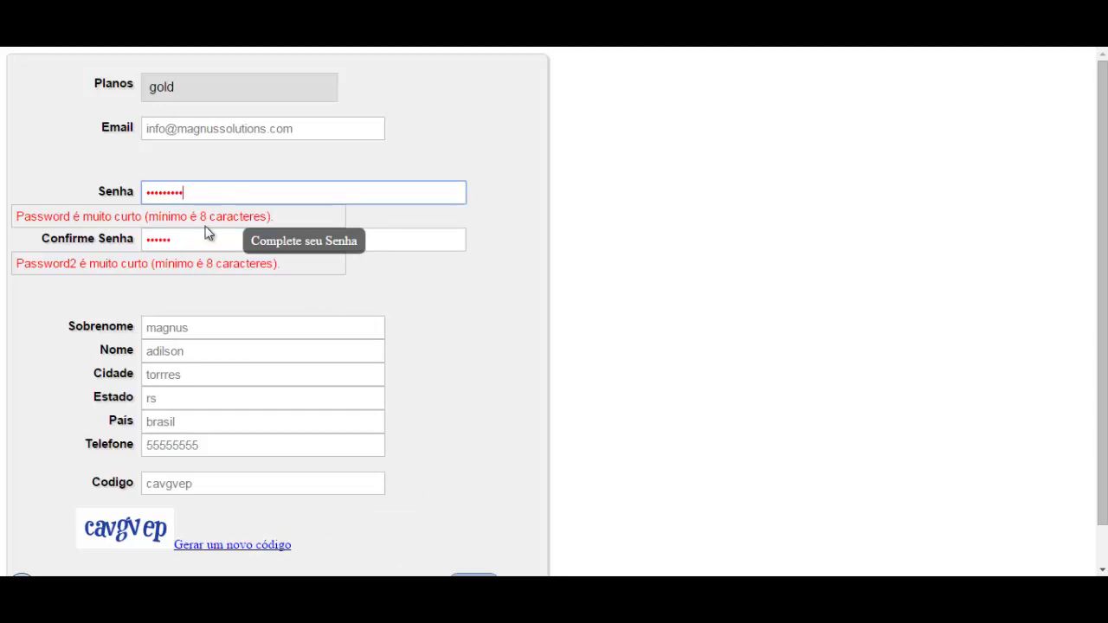
pyautogui.click(202, 238)
pyautogui.write('89')
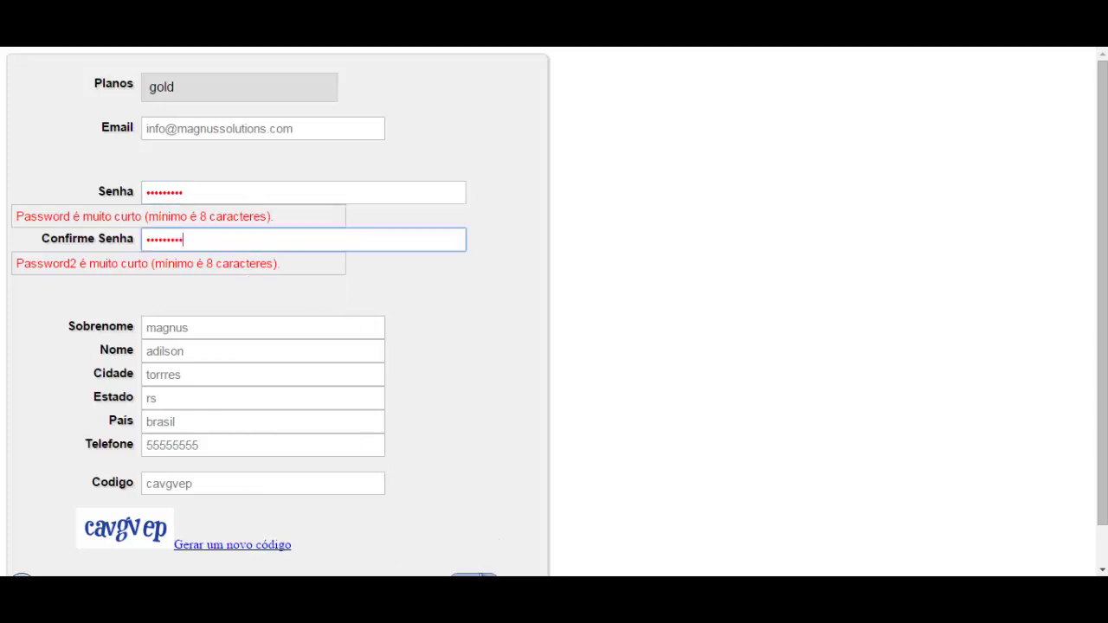
pyautogui.press('Return')
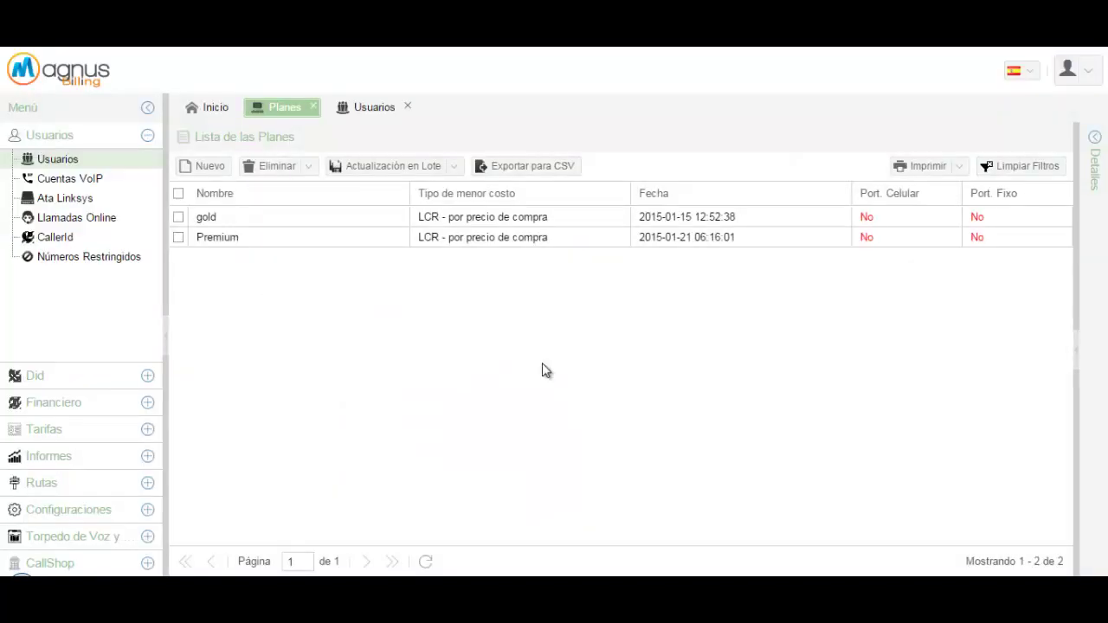
# Set the newly signed-up user's status to Activo in Usuarios and save
pyautogui.click(374, 109)
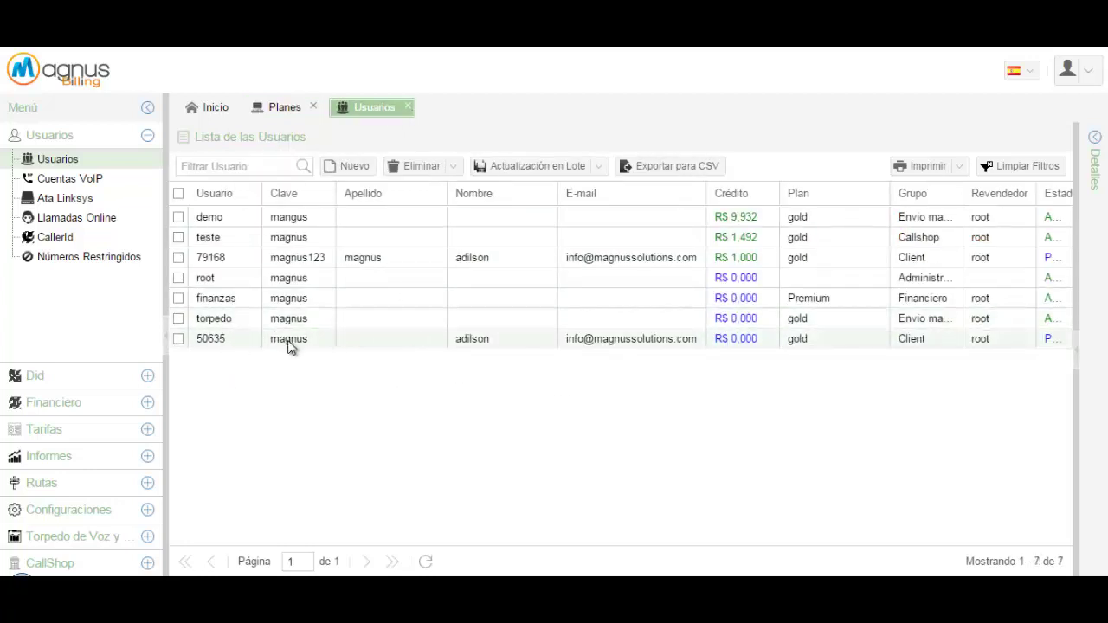
pyautogui.click(181, 344)
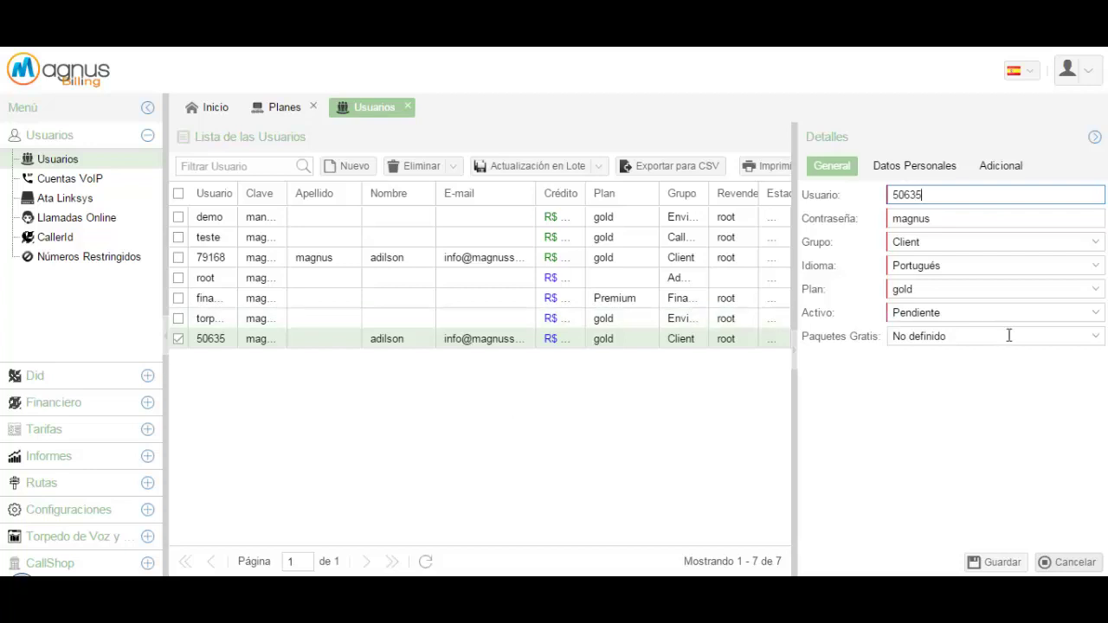
pyautogui.click(1022, 312)
pyautogui.click(1022, 312)
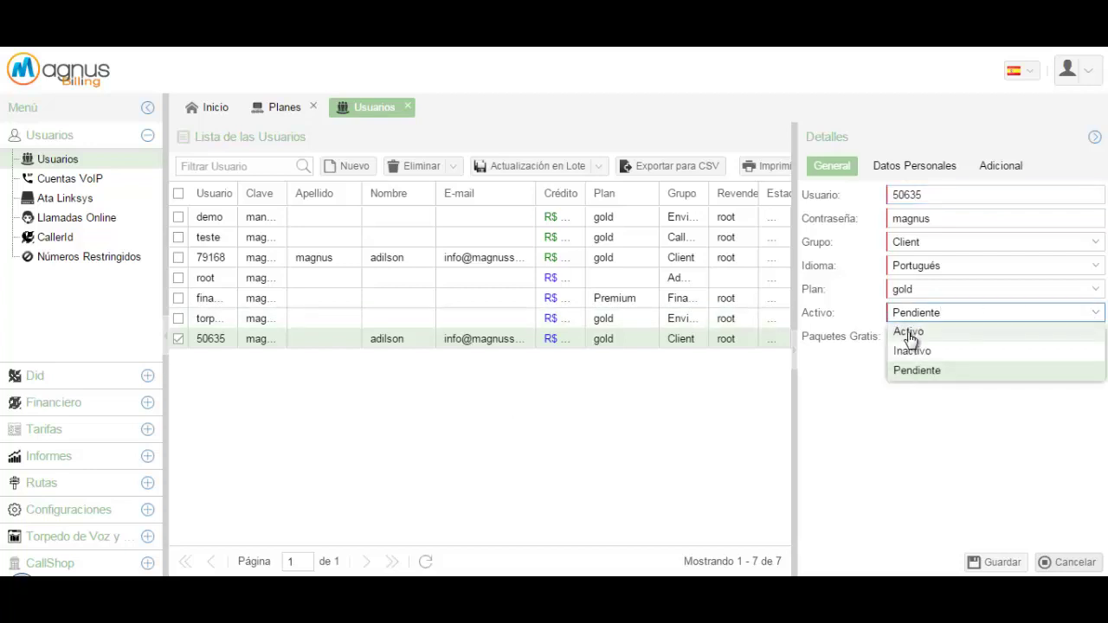
pyautogui.click(918, 330)
pyautogui.click(997, 561)
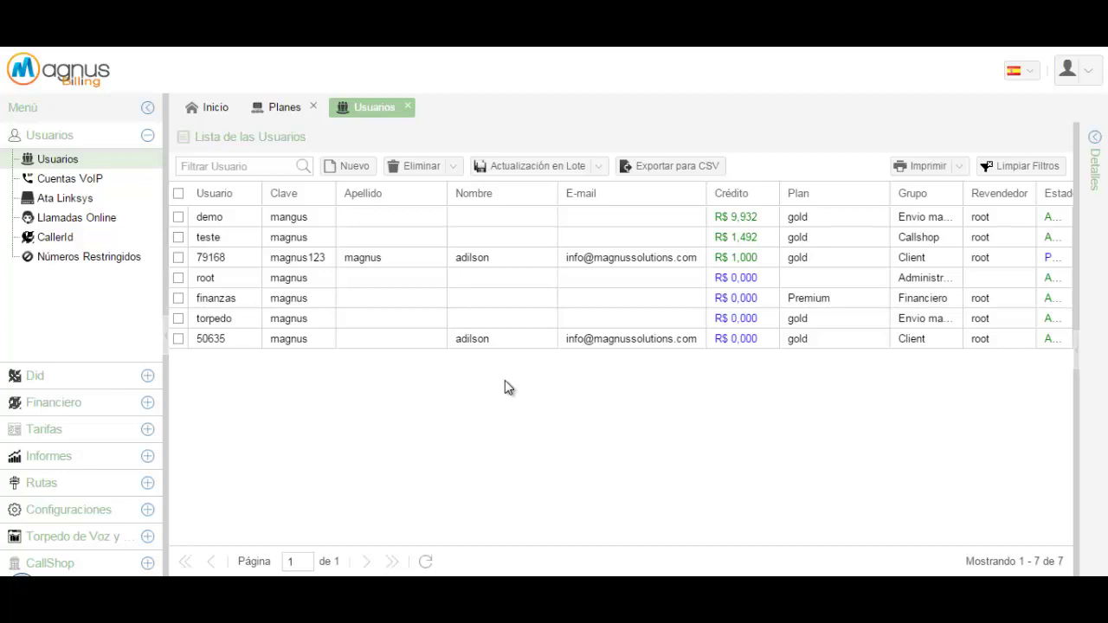
# Open Configuraciones > E-mails and view the Spanish 'Confirmación de registro' template
pyautogui.click(69, 509)
pyautogui.click(54, 360)
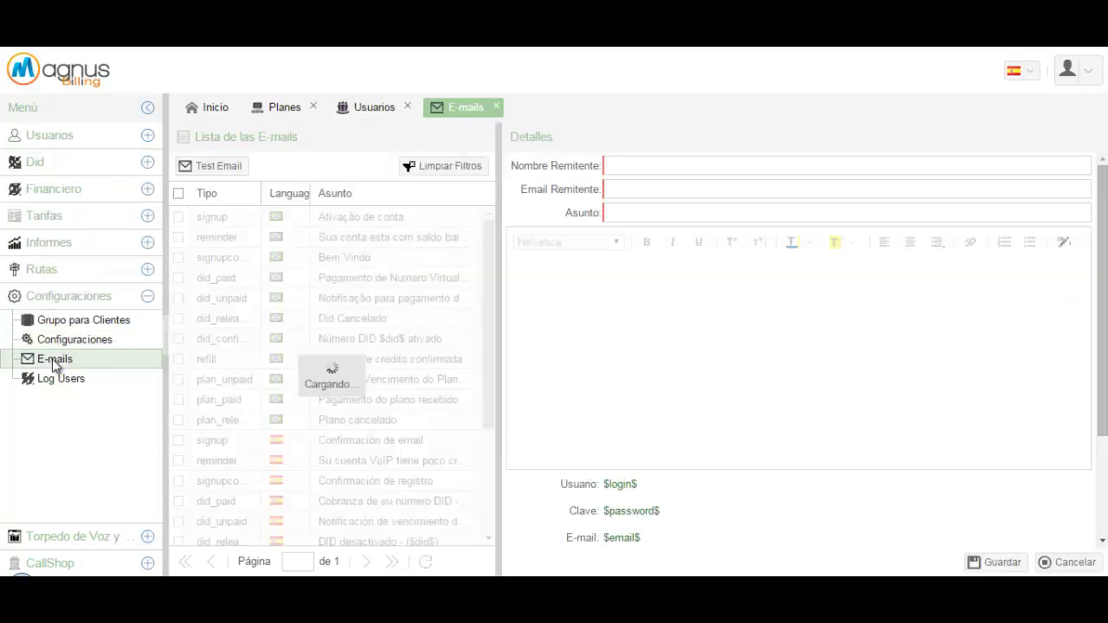
pyautogui.click(363, 482)
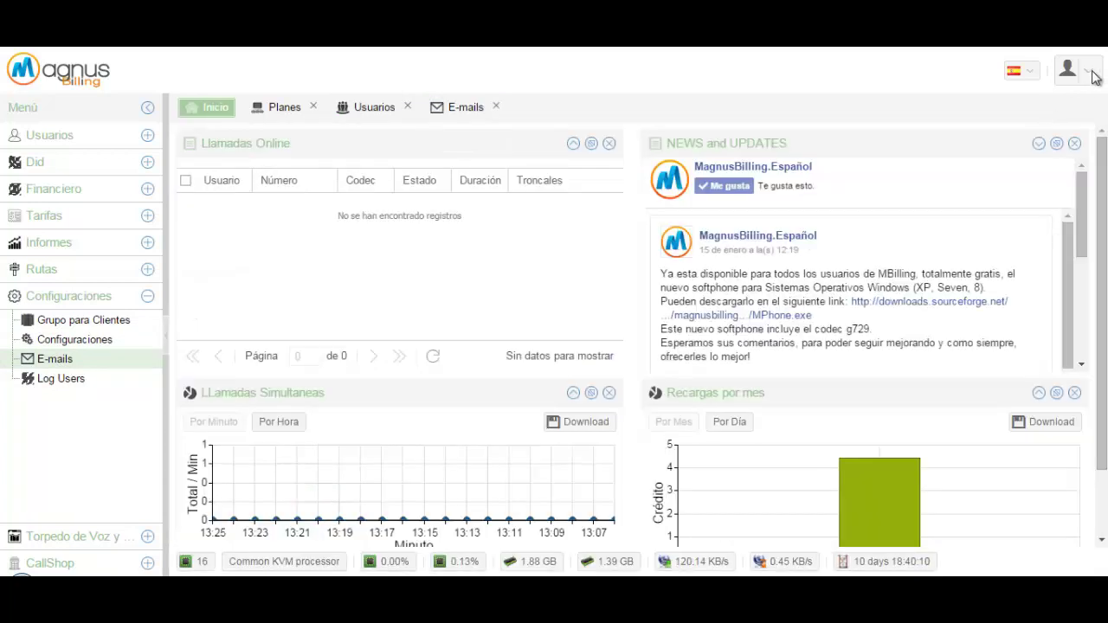
# Sign out of the admin account and log in with the new customer's credentials
pyautogui.click(1093, 77)
pyautogui.click(1015, 139)
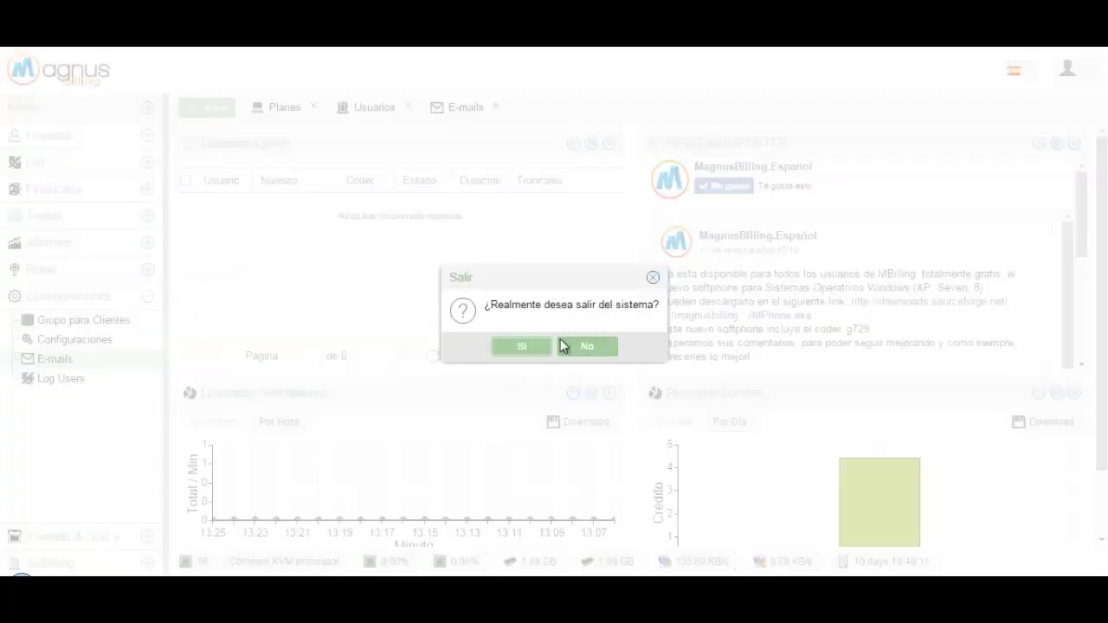
pyautogui.click(521, 346)
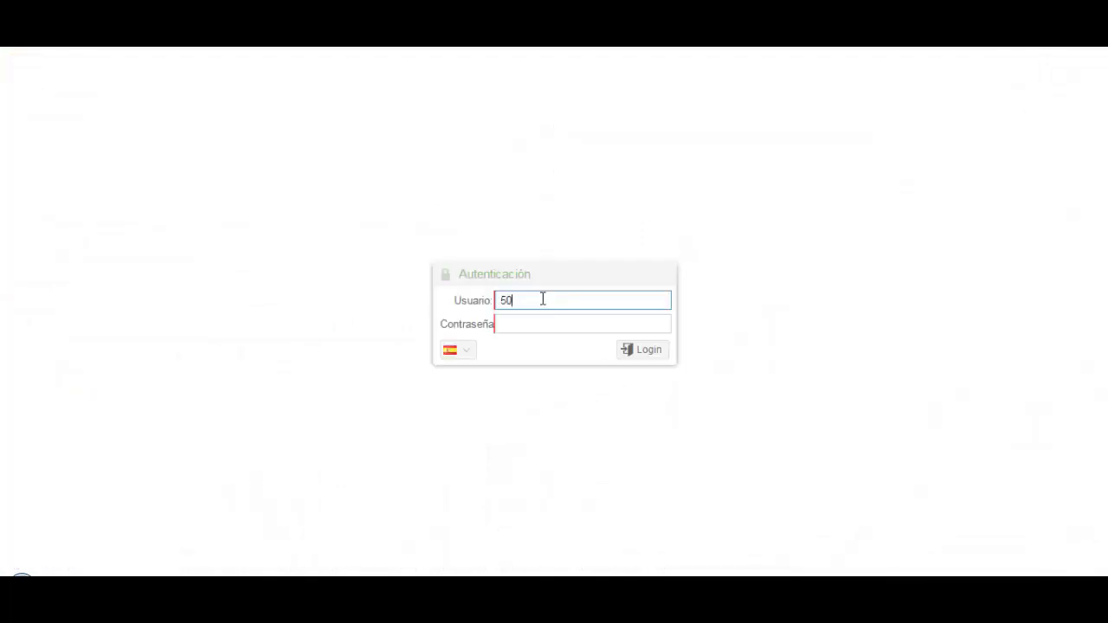
pyautogui.click(543, 299)
pyautogui.write('50635')
pyautogui.press('Tab')
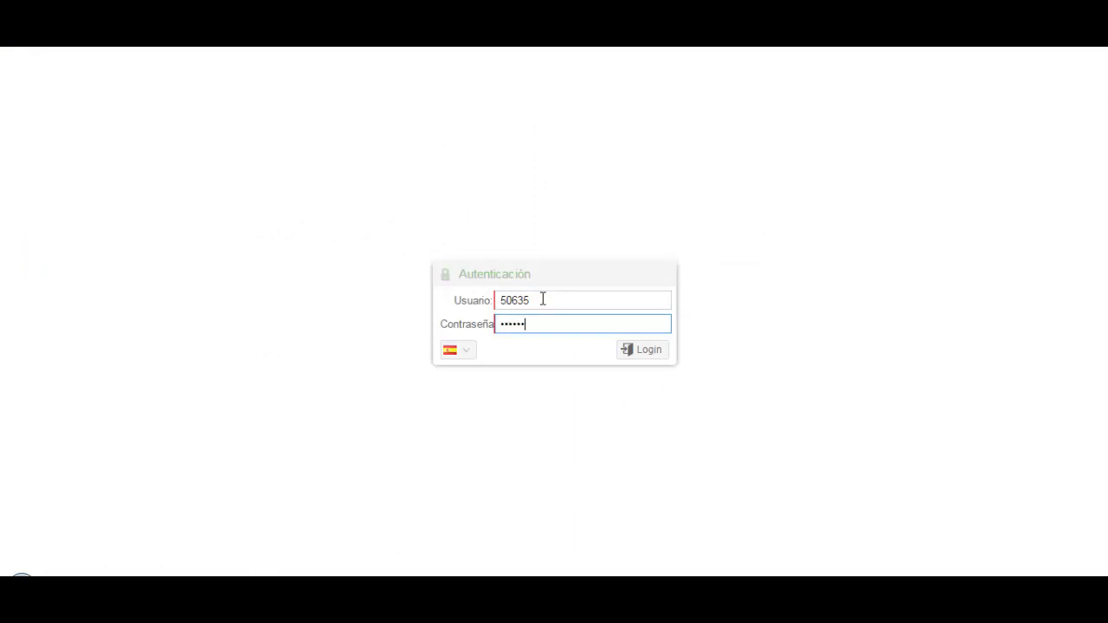
pyautogui.click(638, 349)
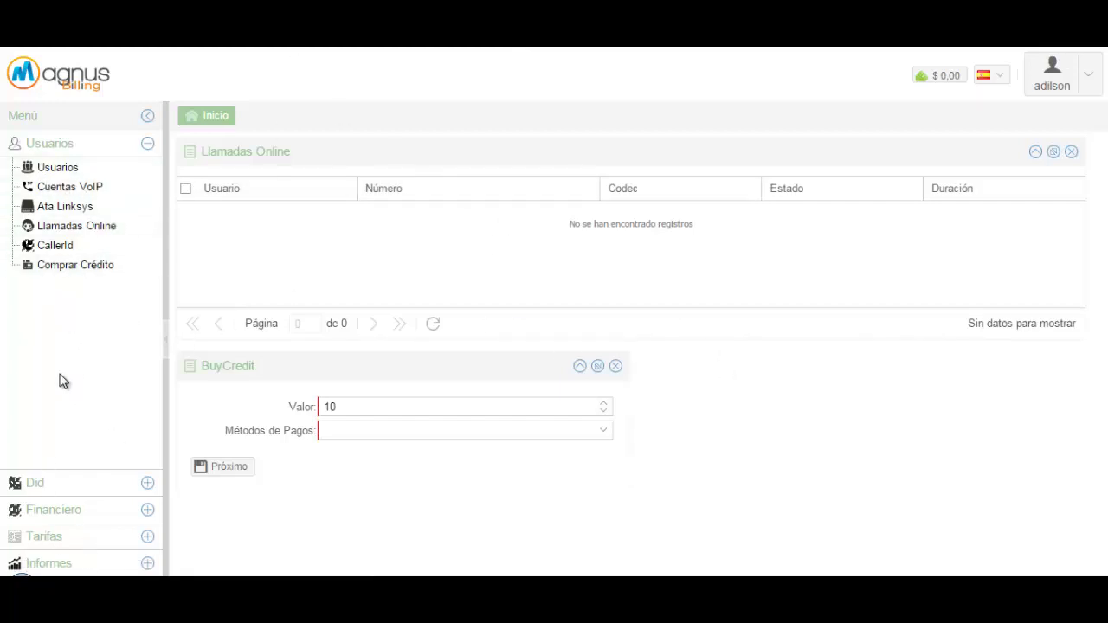
# Open the customer's Usuarios > Comprar Crédito page
pyautogui.click(80, 519)
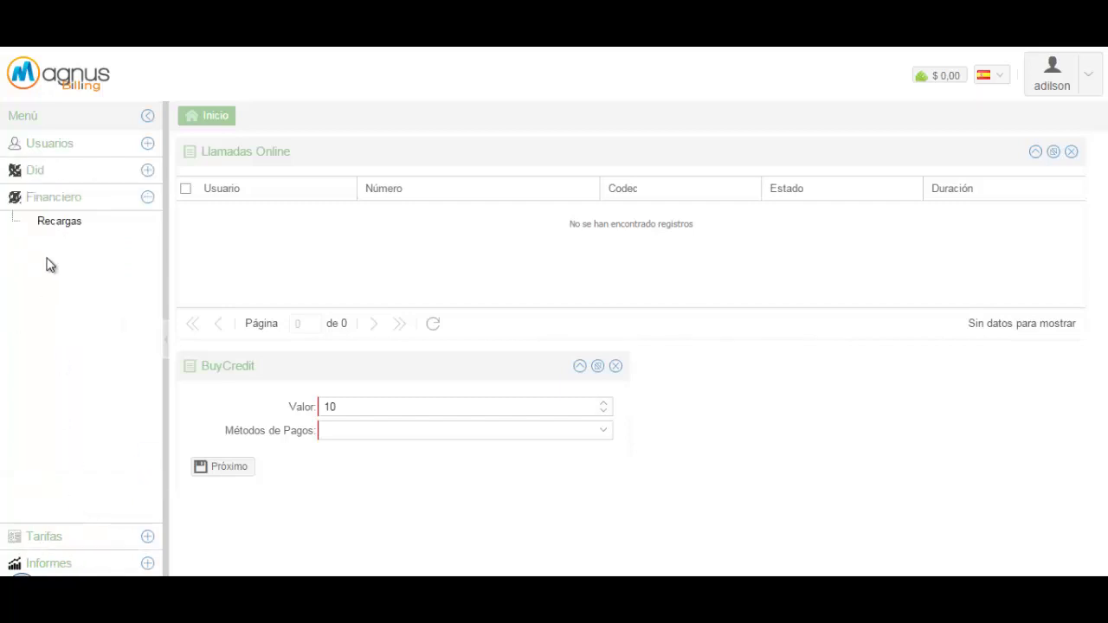
pyautogui.click(77, 146)
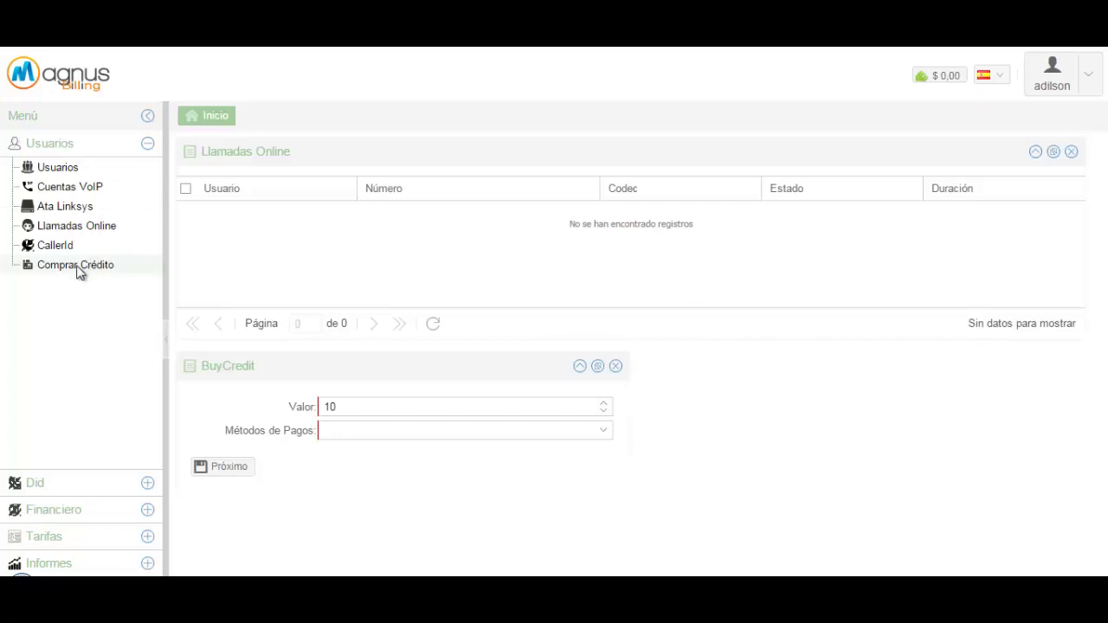
pyautogui.click(80, 267)
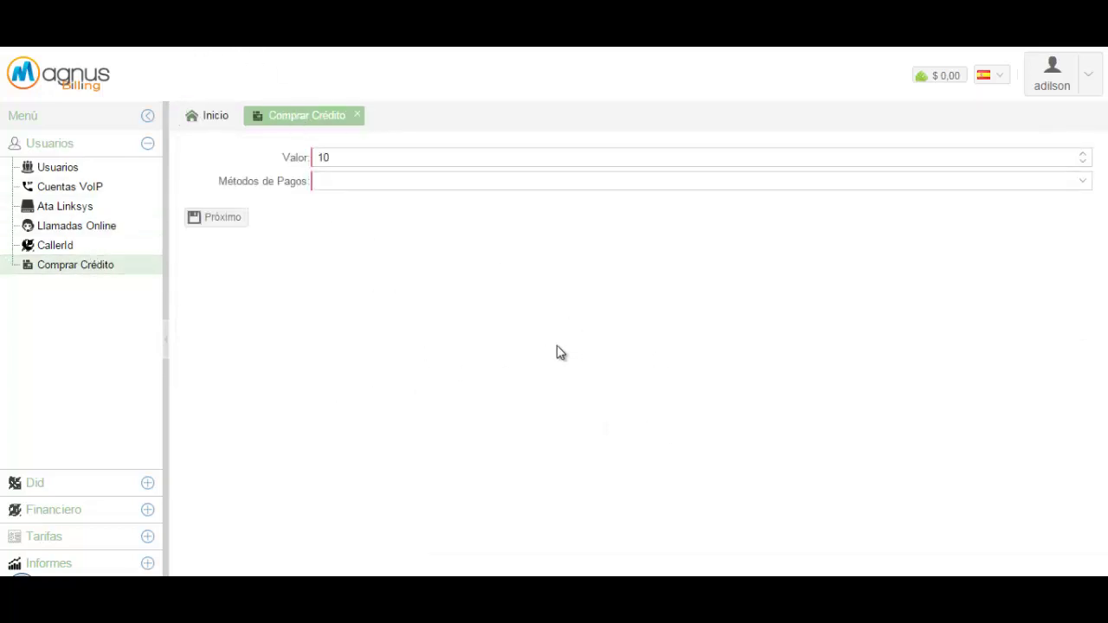
# Sign out of the customer account and confirm
pyautogui.click(1087, 82)
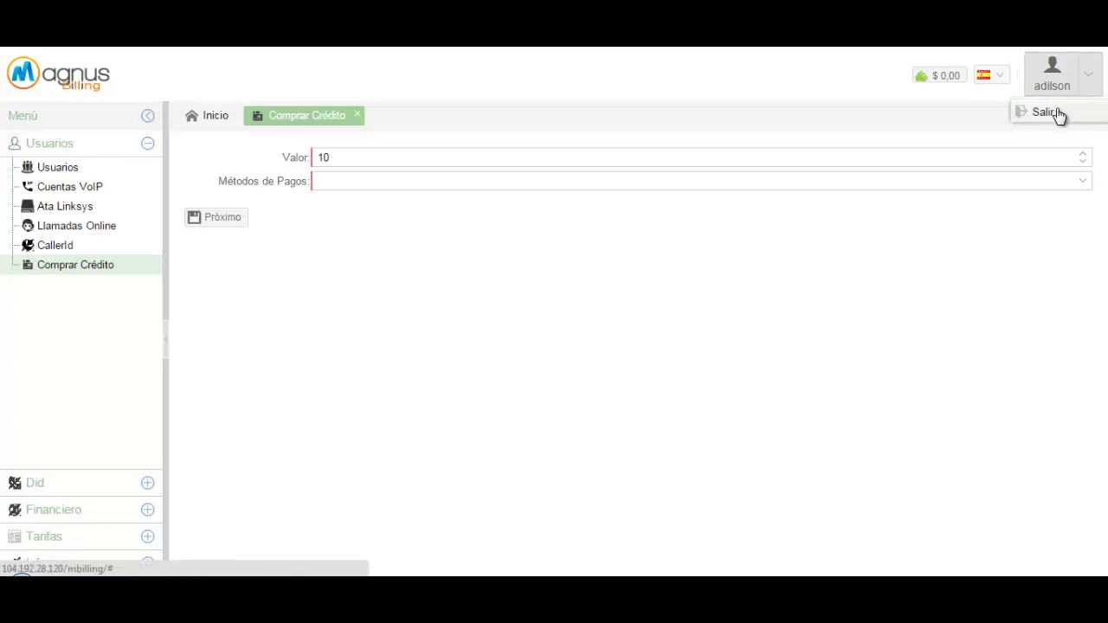
pyautogui.click(1058, 113)
pyautogui.click(520, 349)
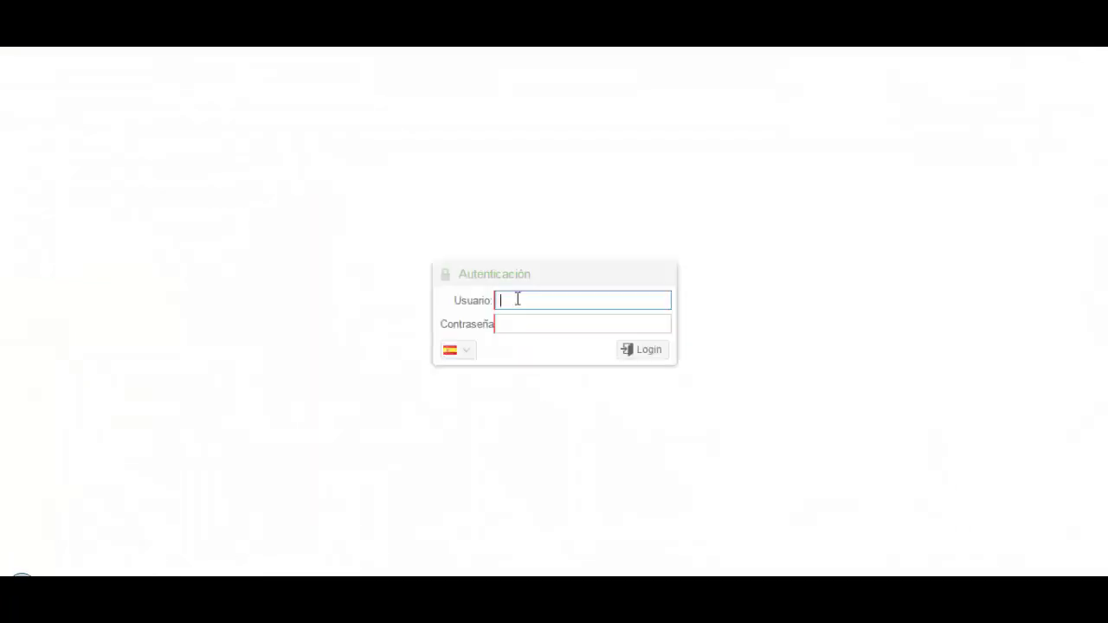
# Log back in as the administrator and bring up the Notepad note holding the signup URL
pyautogui.write('root')
pyautogui.press('Tab')
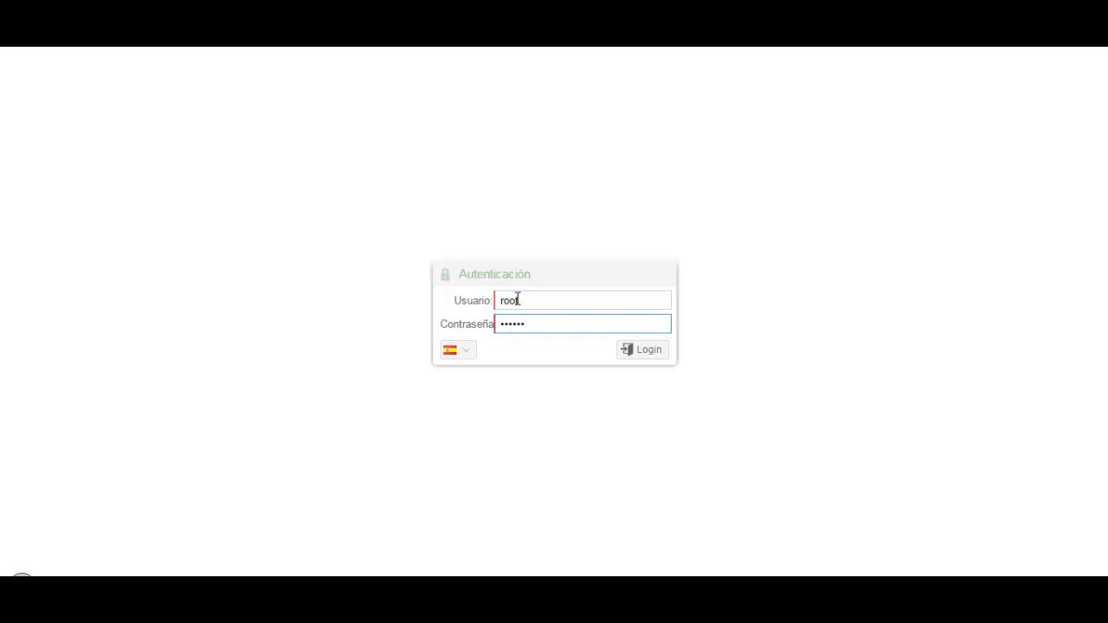
pyautogui.press('Return')
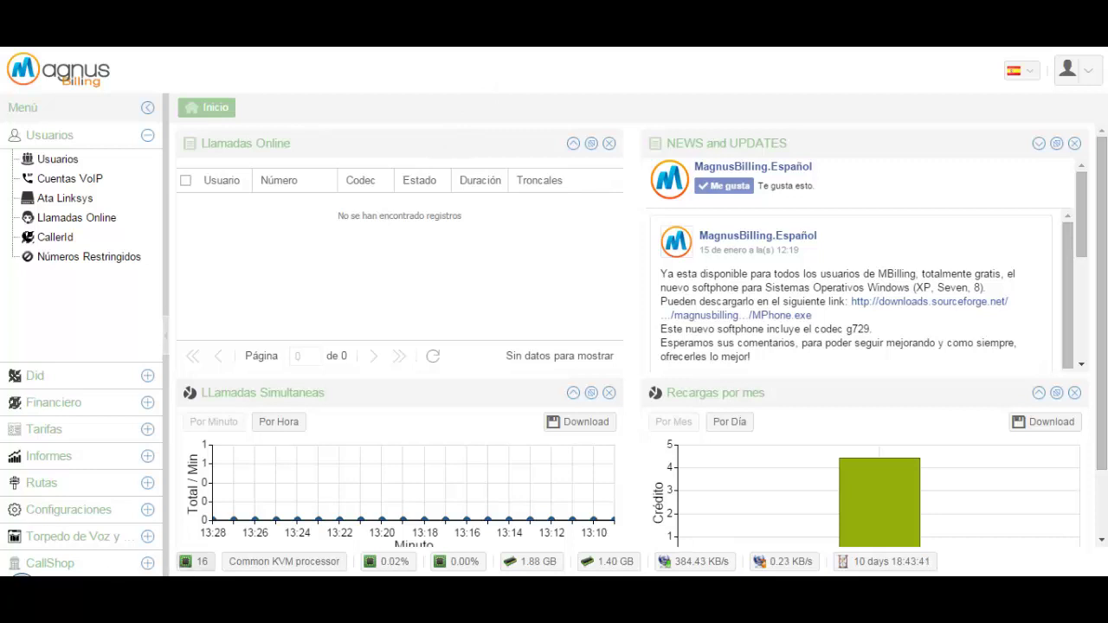
pyautogui.hotkey('alt', 'Tab')
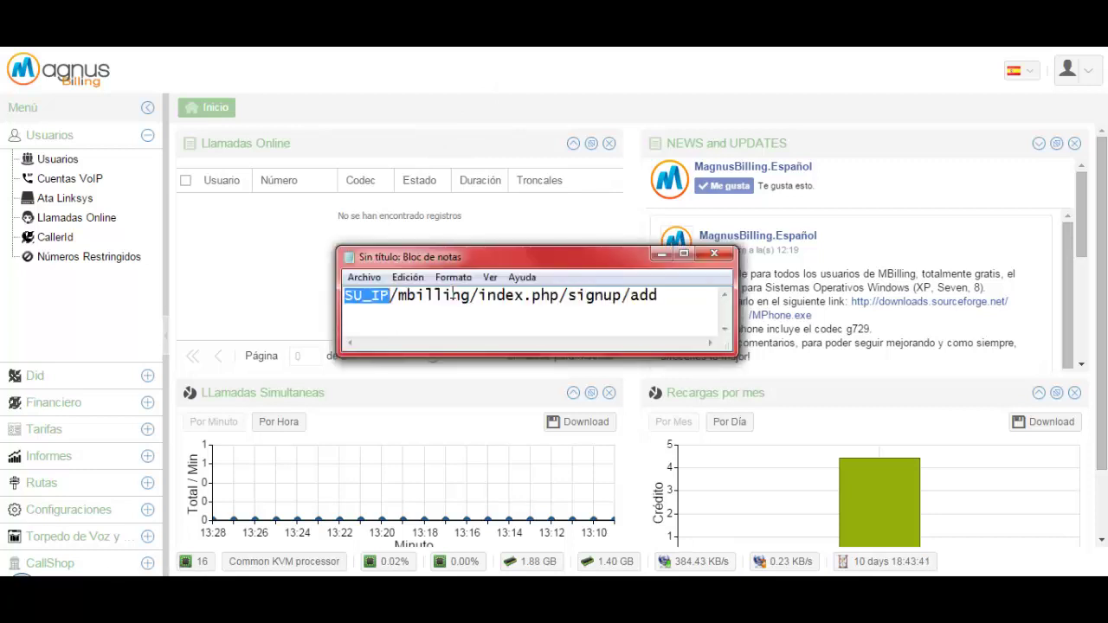
# Append '?id=id=nombre de usuario' to the Notepad signup URL, then show MagnusBilling's Usuarios list
pyautogui.click(656, 295)
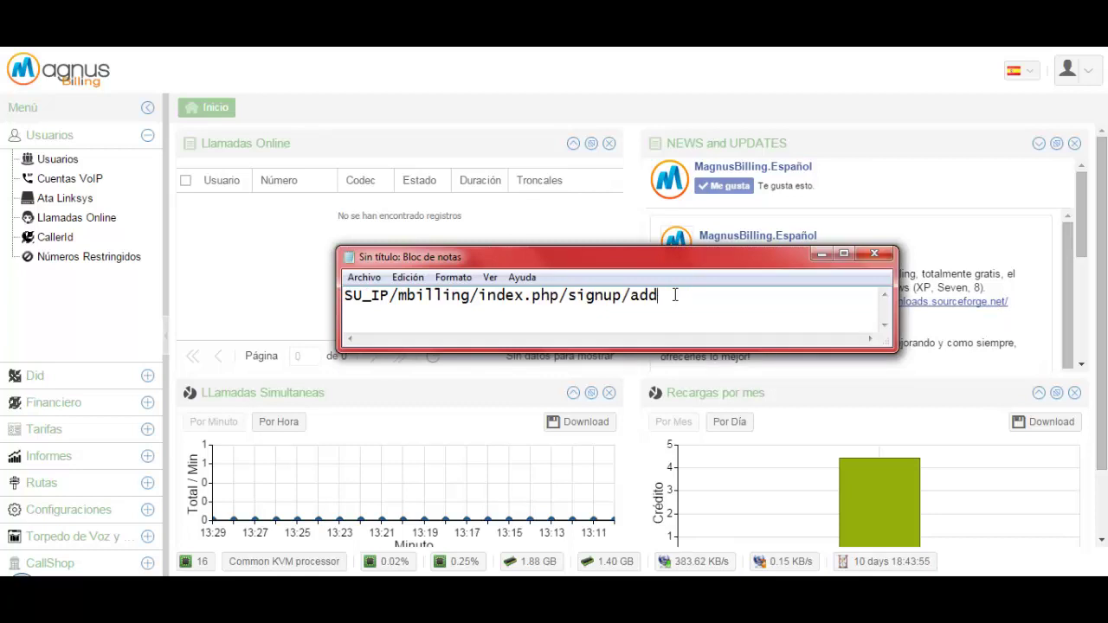
pyautogui.write('?')
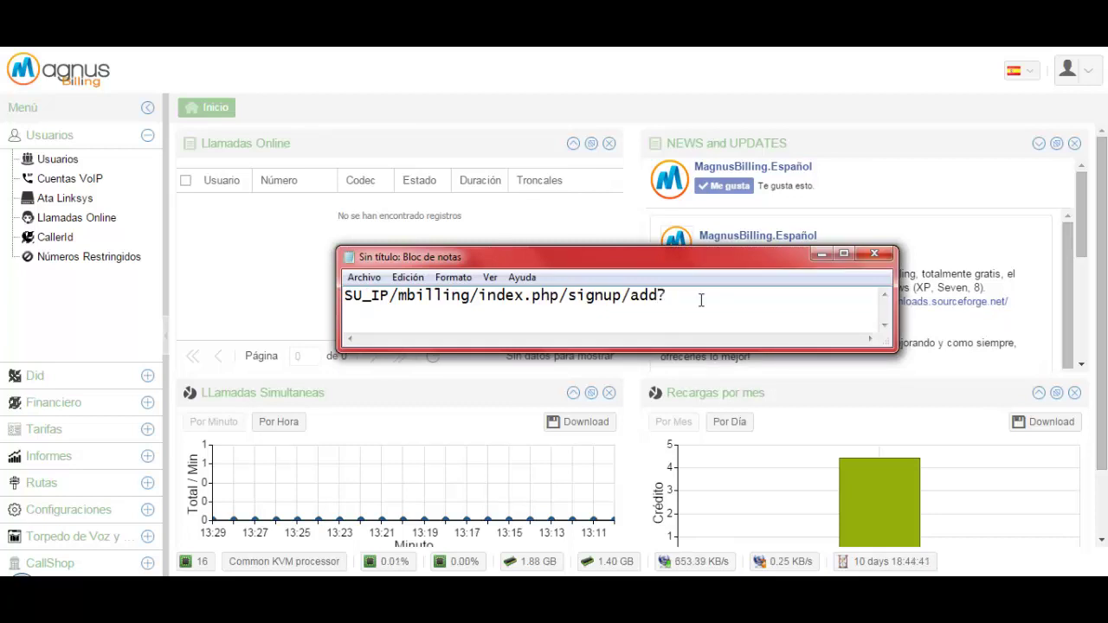
pyautogui.write('id=')
pyautogui.write('id=nombre')
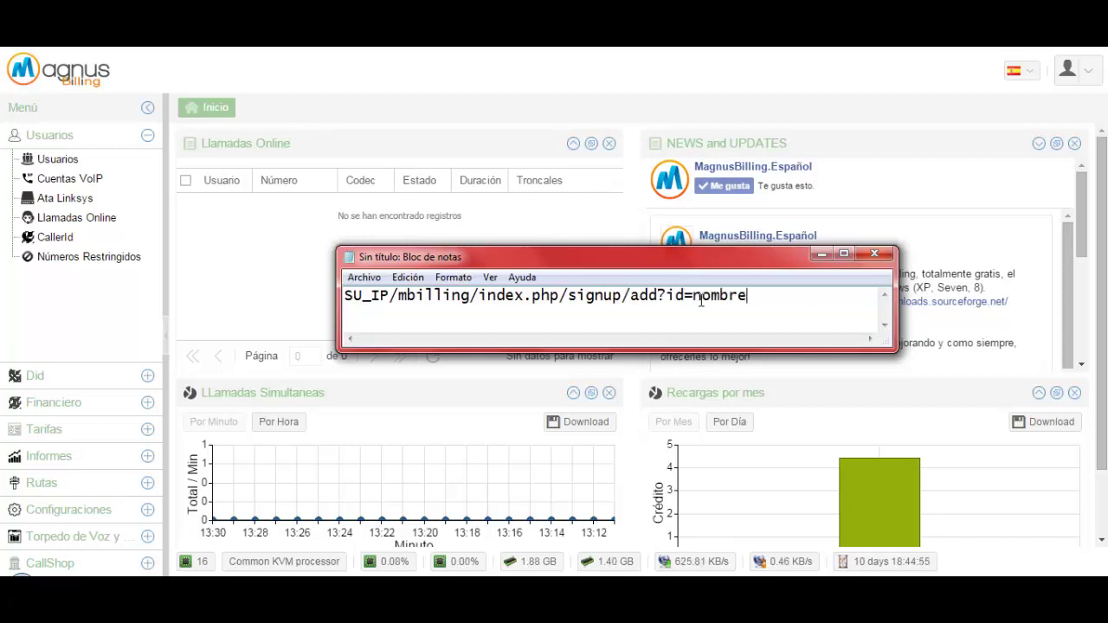
pyautogui.write(' de usuario')
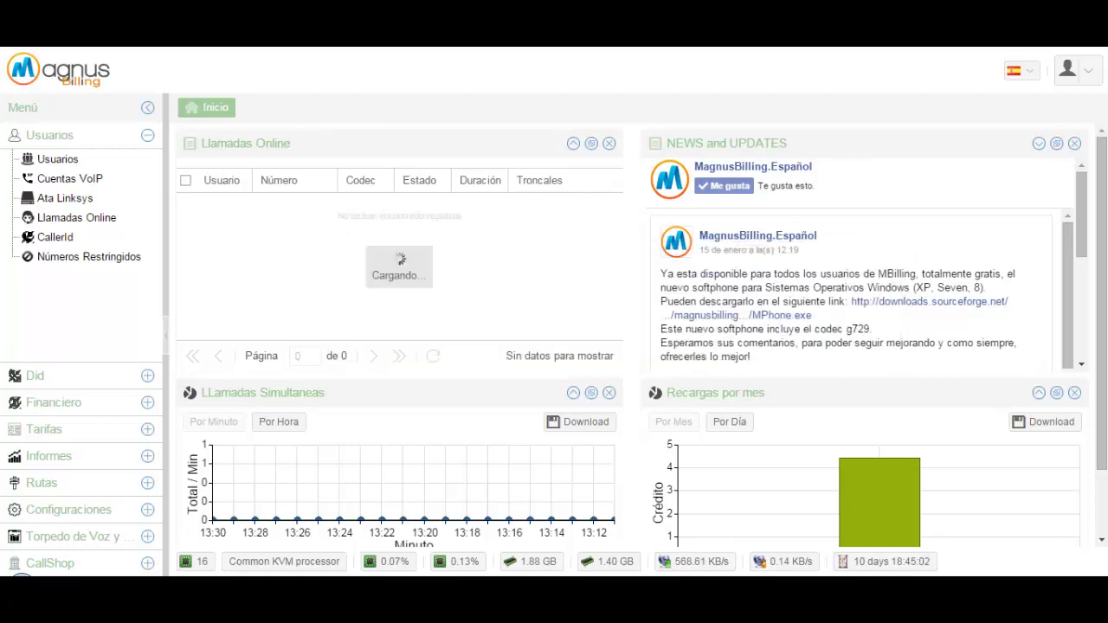
pyautogui.click(286, 109)
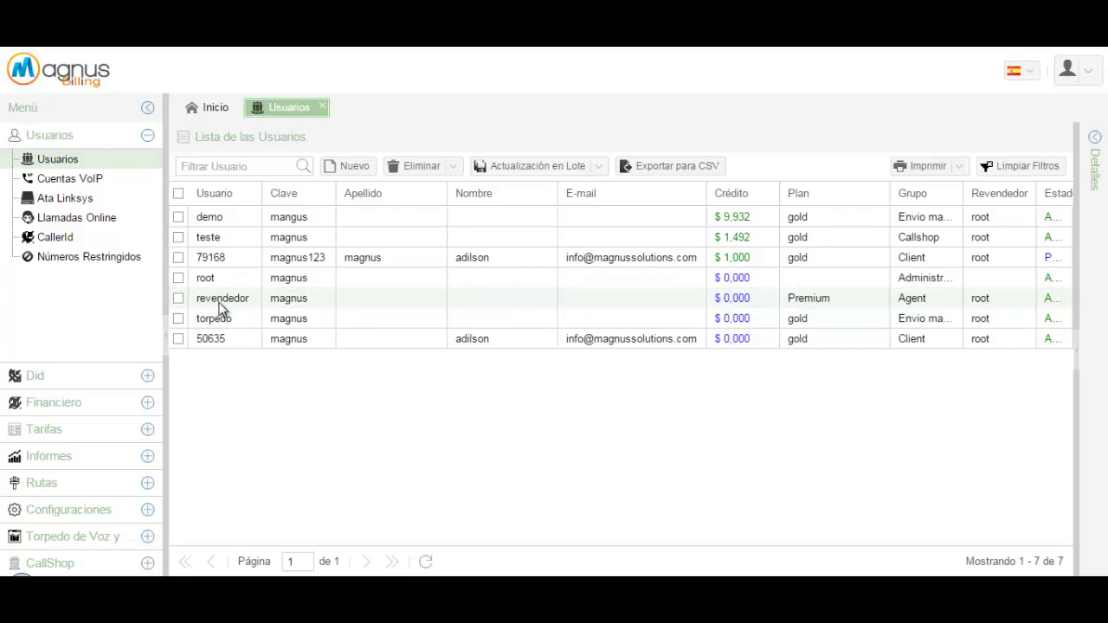
# Replace the Notepad link's username placeholder with 'revendedor', then hide Notepad
pyautogui.hotkey('alt', 'Tab')
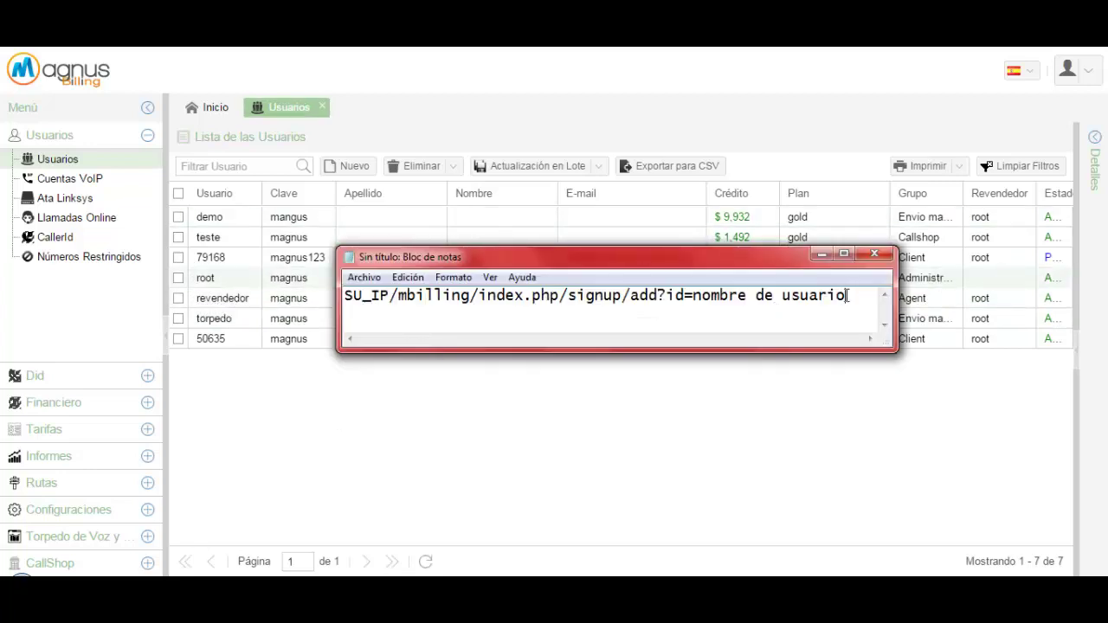
pyautogui.moveTo(847, 295); pyautogui.dragTo(696, 301)
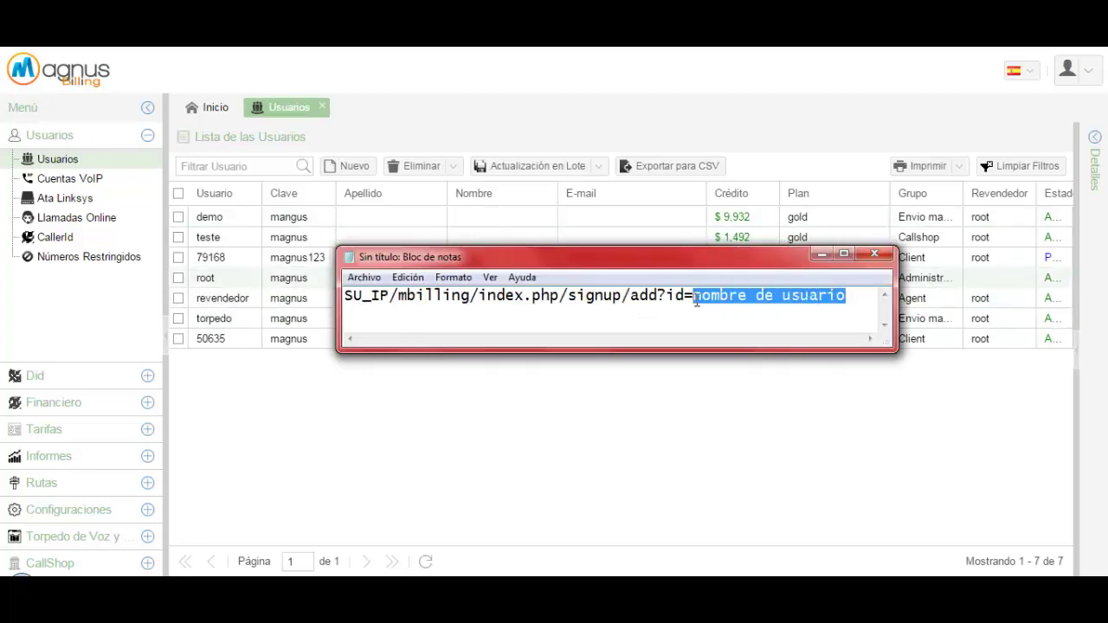
pyautogui.write('revende')
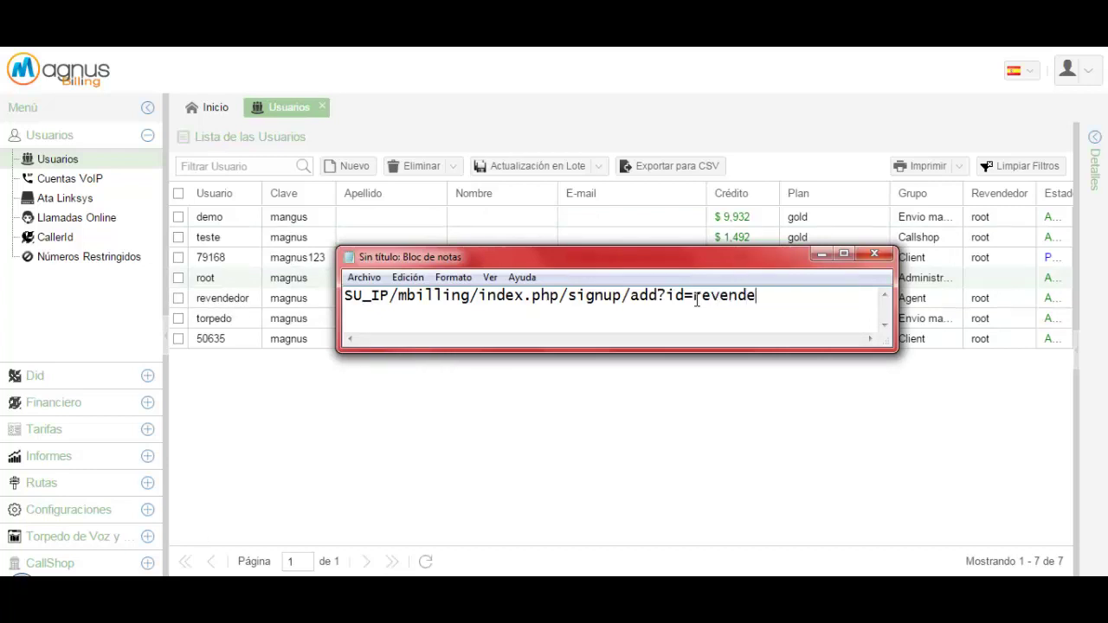
pyautogui.write('dor')
pyautogui.moveTo(777, 294); pyautogui.dragTo(340, 285)
pyautogui.click(800, 303)
pyautogui.click(822, 253)
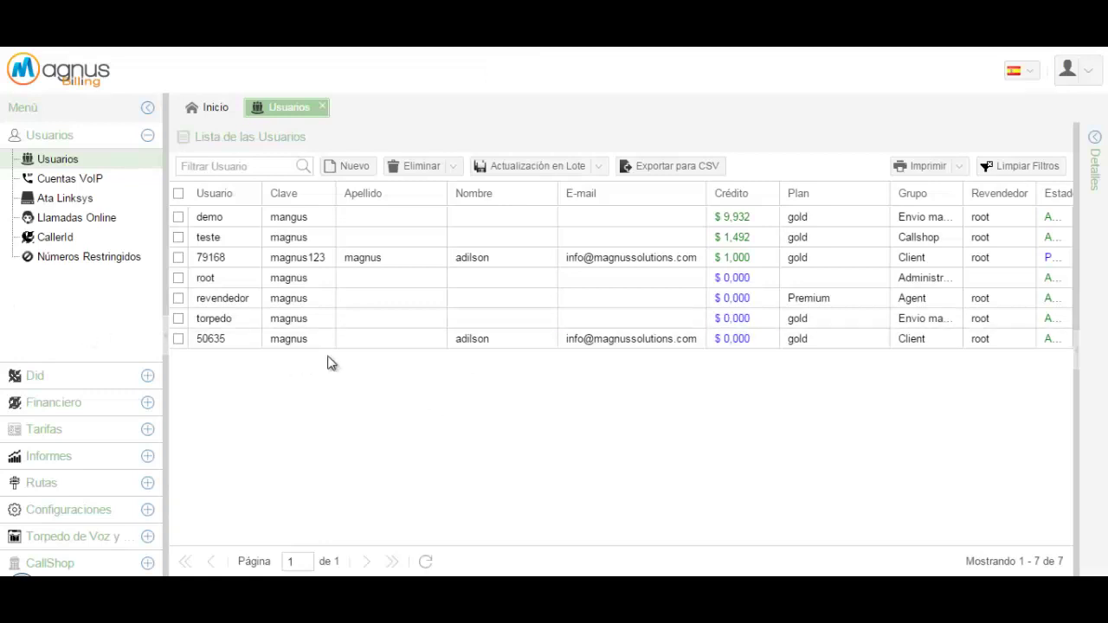
# Sign out of the administrator account and log in as the reseller user
pyautogui.click(232, 308)
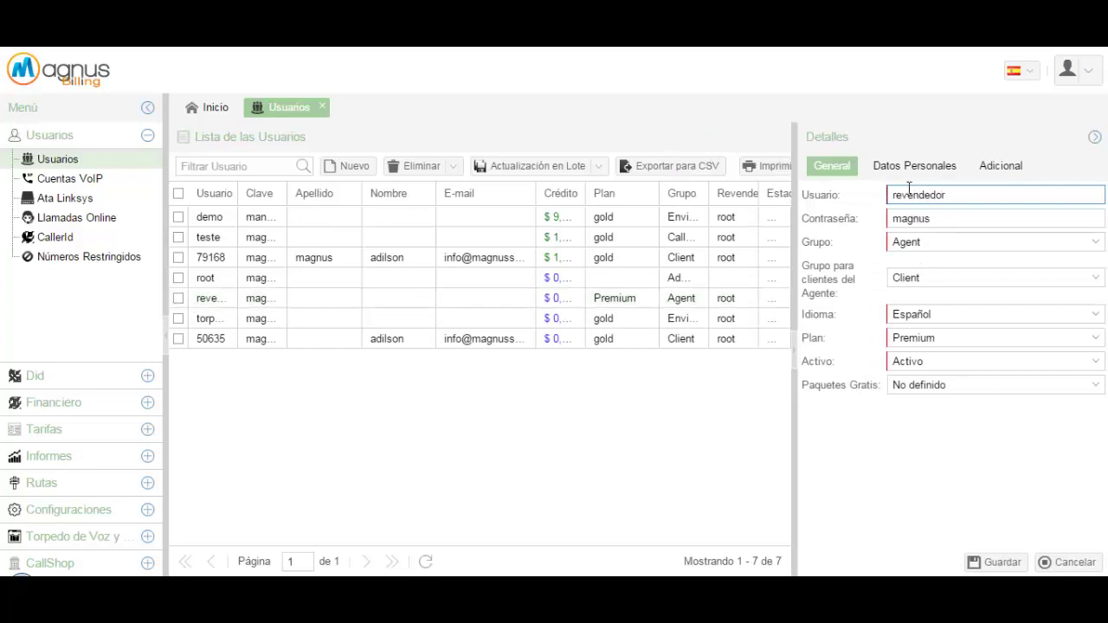
pyautogui.click(1089, 71)
pyautogui.click(1027, 137)
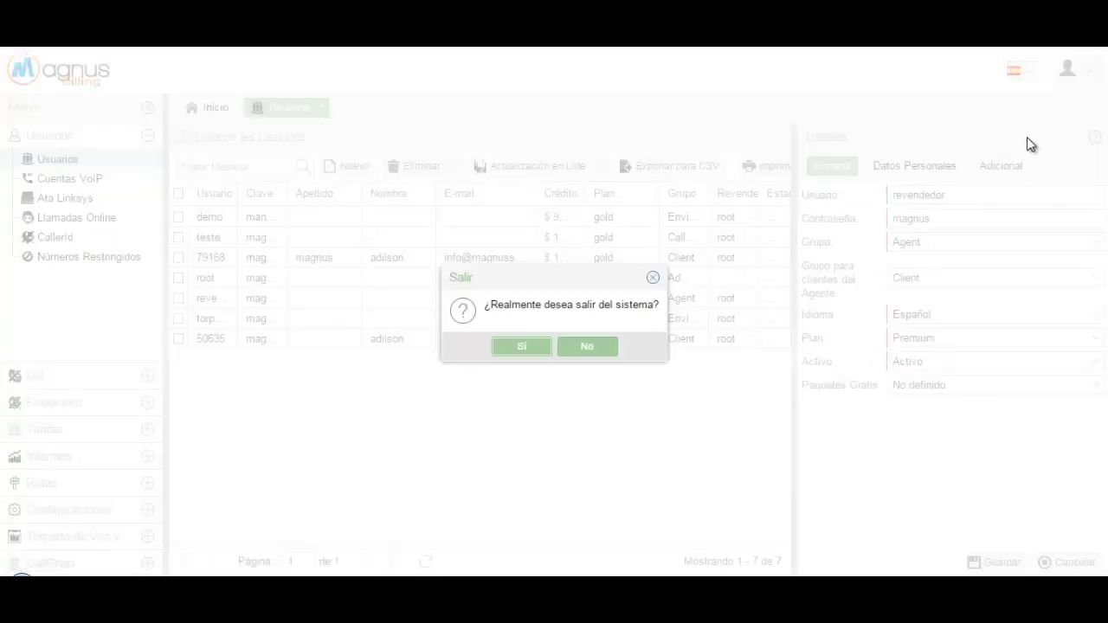
pyautogui.click(520, 344)
pyautogui.write('revendedor')
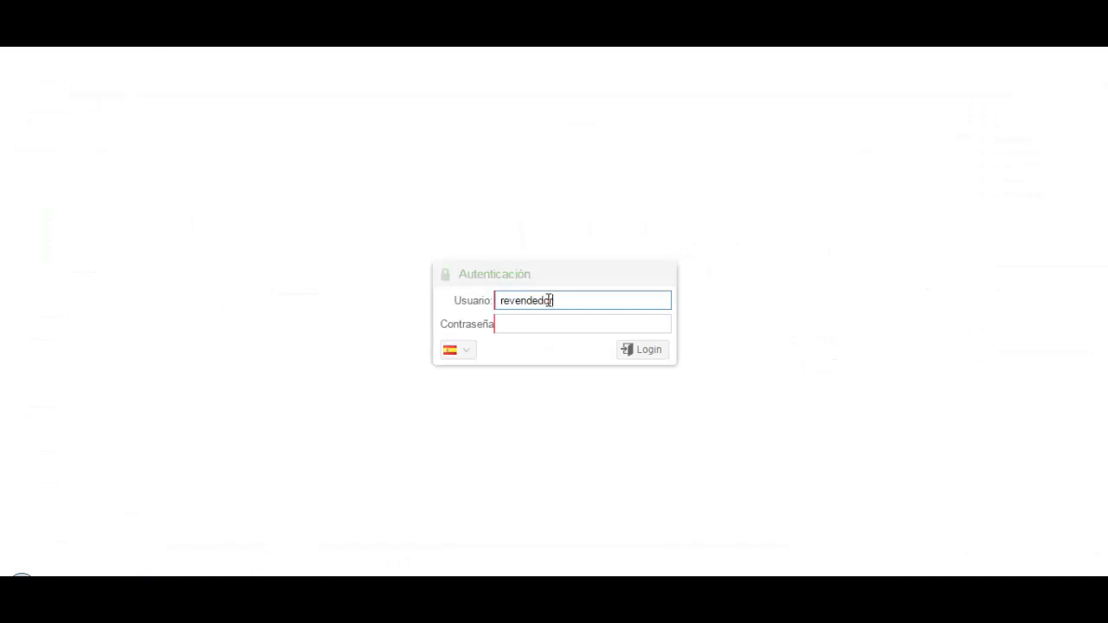
pyautogui.press('Tab')
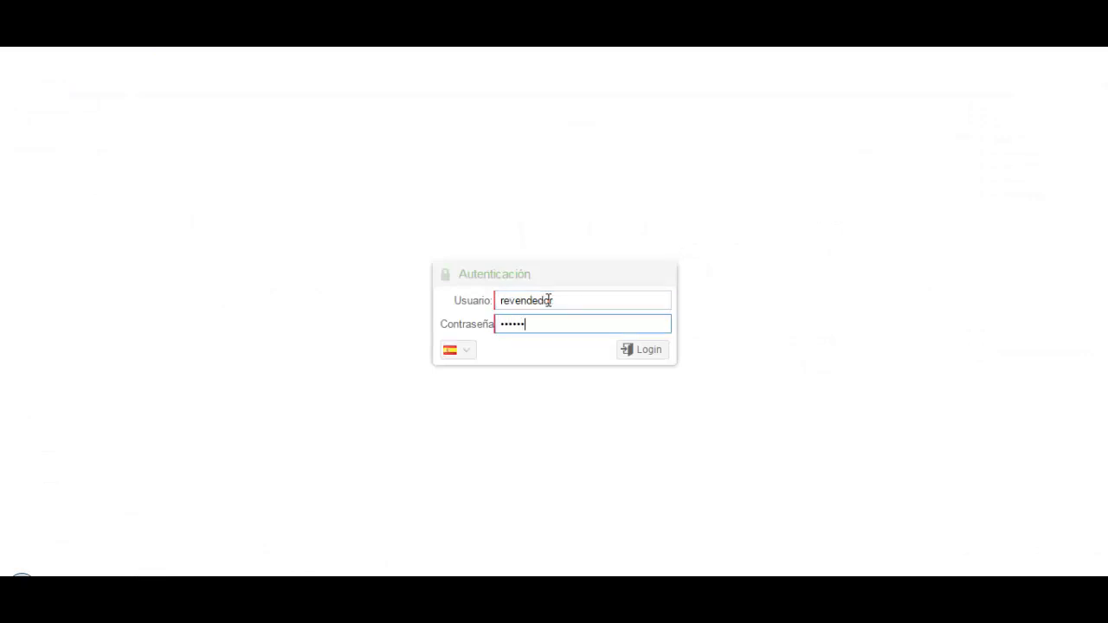
pyautogui.press('Return')
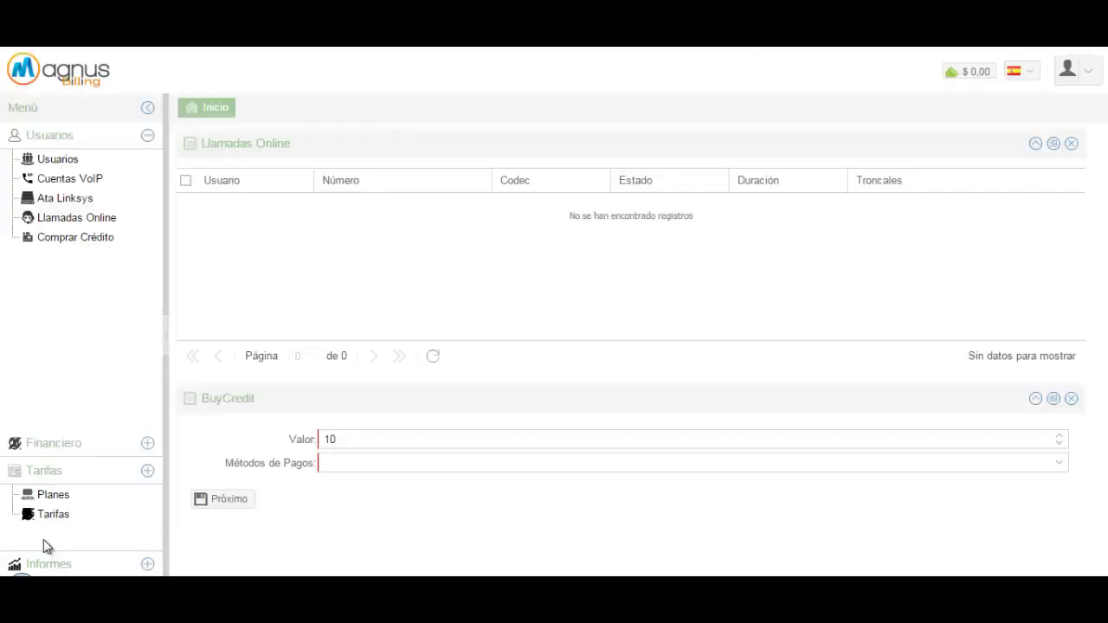
# Set 'Activar en el registro' to Si for Plan revendedor under Tarifas > Planes and save
pyautogui.click(52, 537)
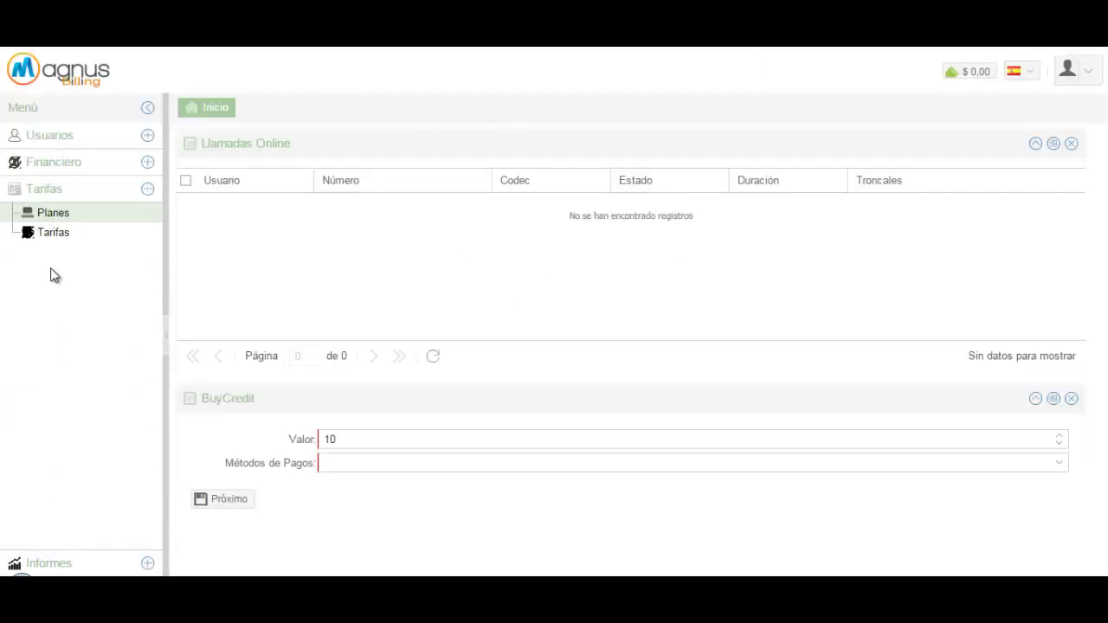
pyautogui.click(70, 218)
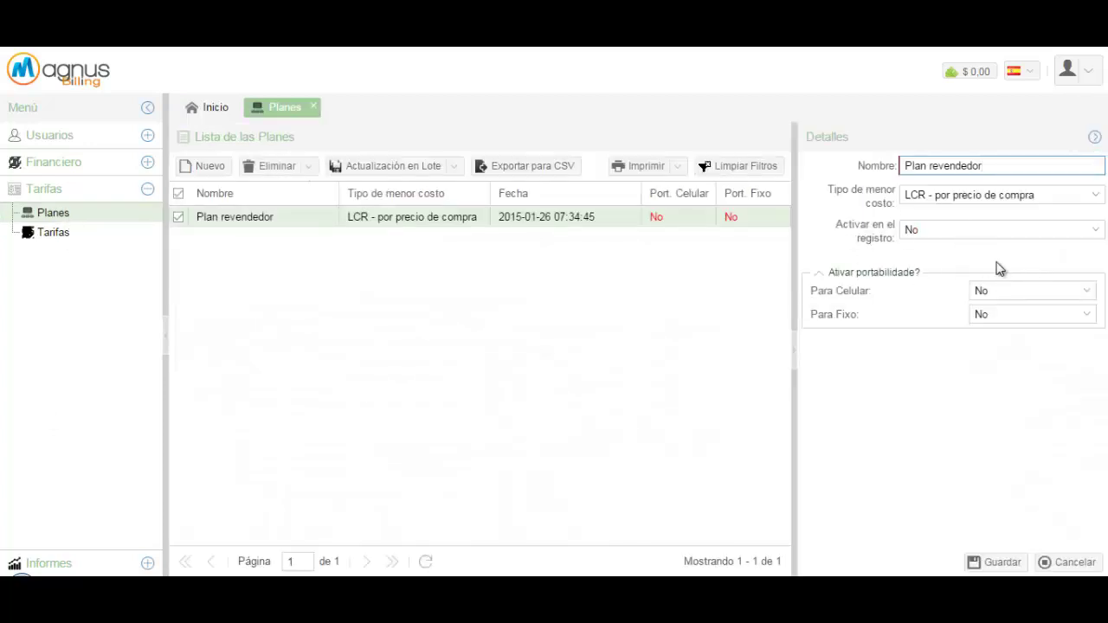
pyautogui.click(1098, 232)
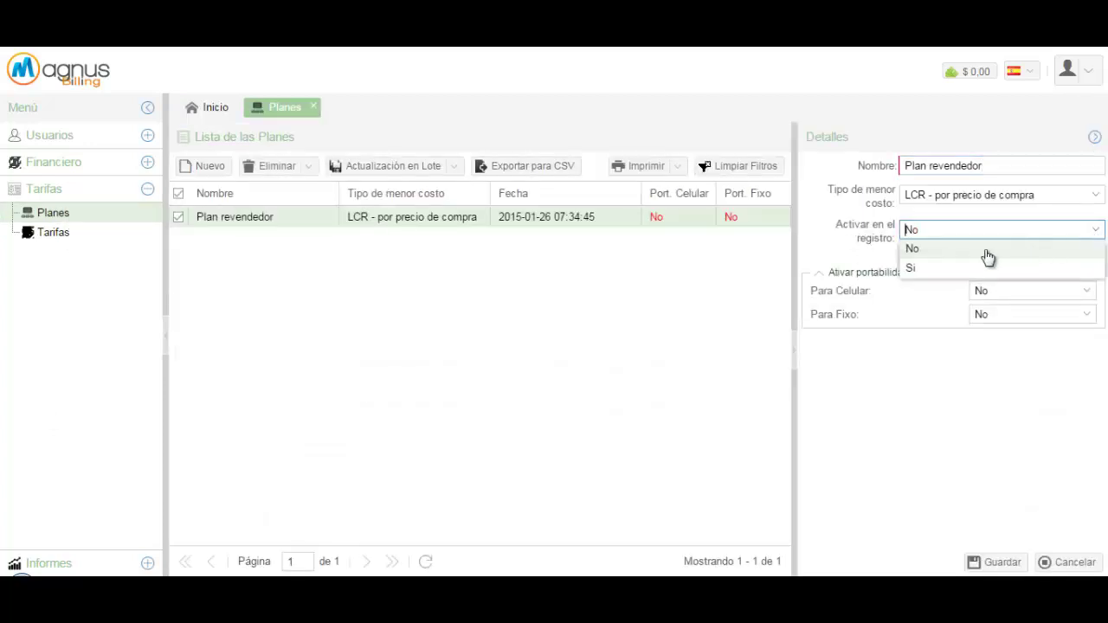
pyautogui.click(929, 268)
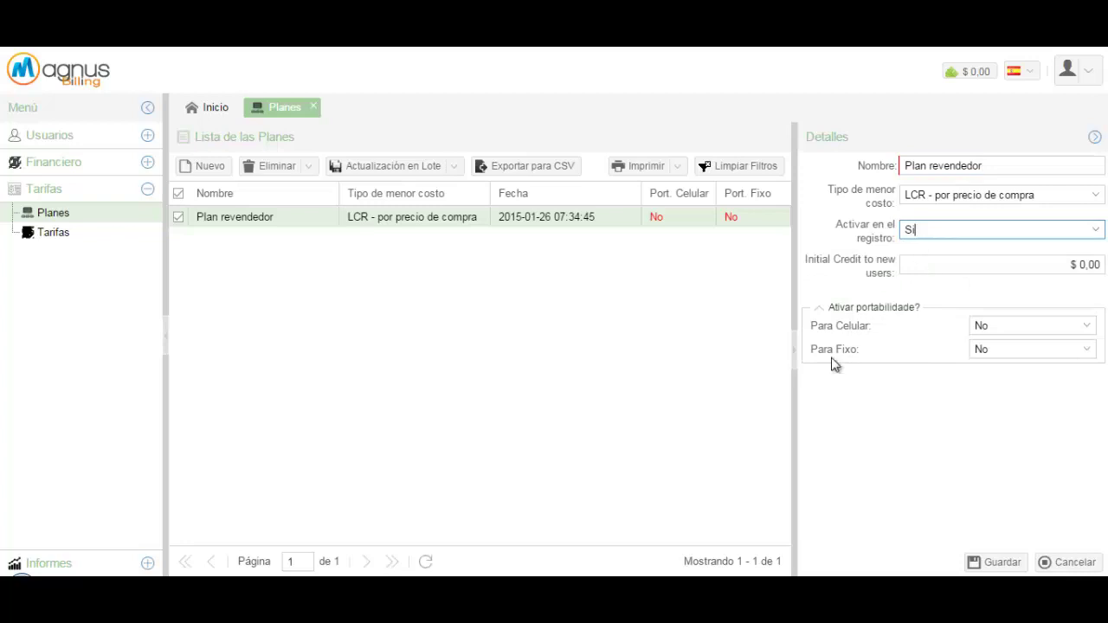
pyautogui.click(994, 560)
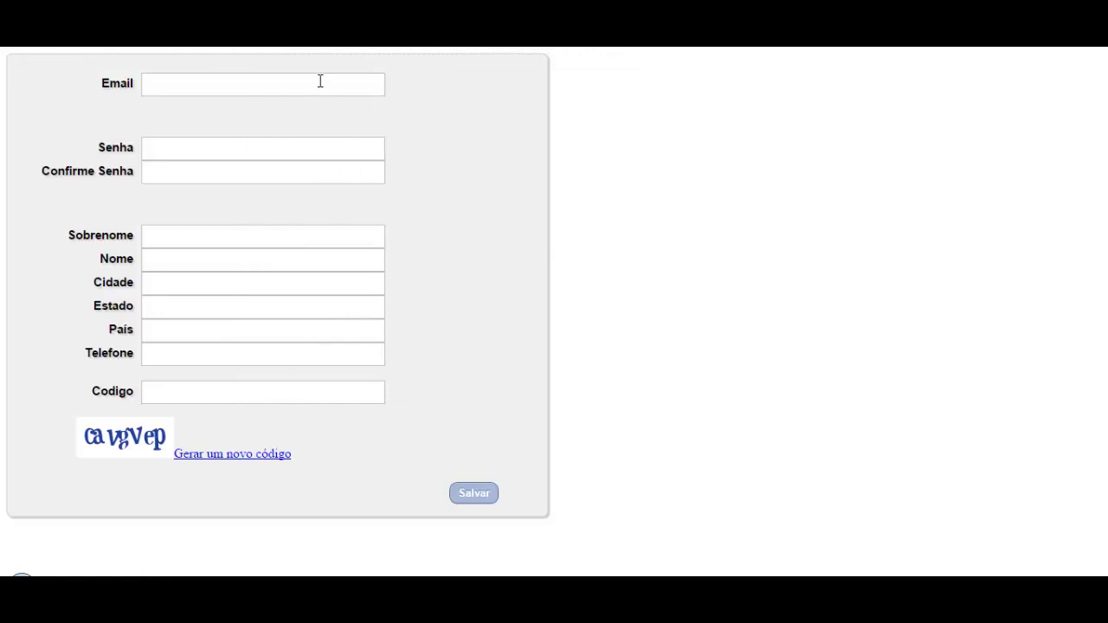
# Fill in the signup form fields and captcha code, then submit it
pyautogui.click(194, 83)
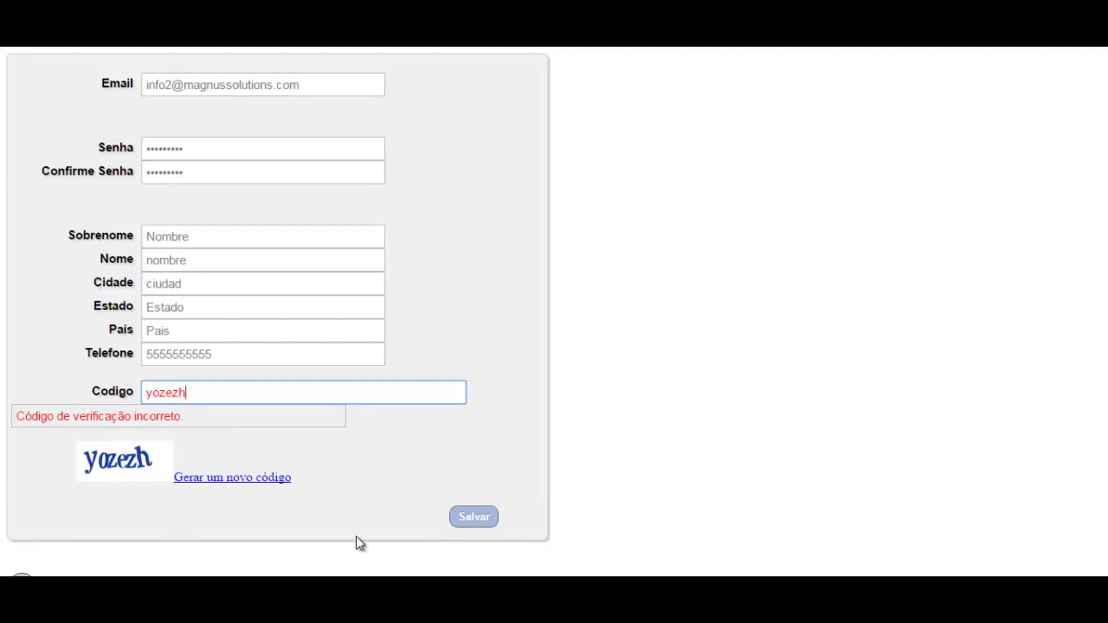
pyautogui.click(474, 517)
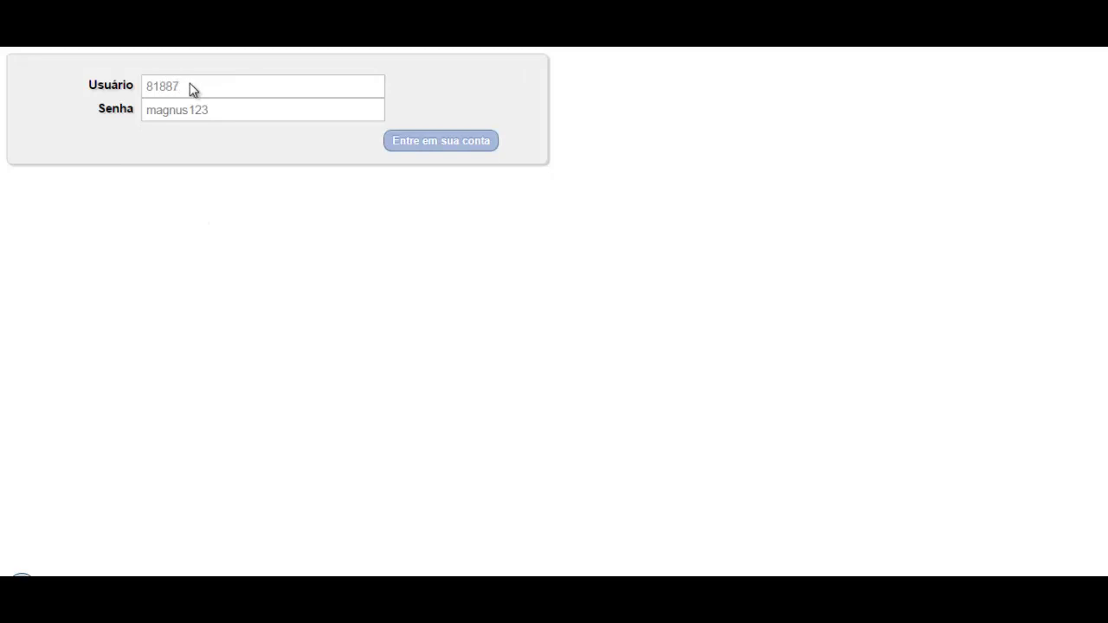
# Select the generated username and password on the signup confirmation to copy them
pyautogui.moveTo(190, 90); pyautogui.dragTo(124, 83)
pyautogui.moveTo(208, 115); pyautogui.dragTo(130, 113)
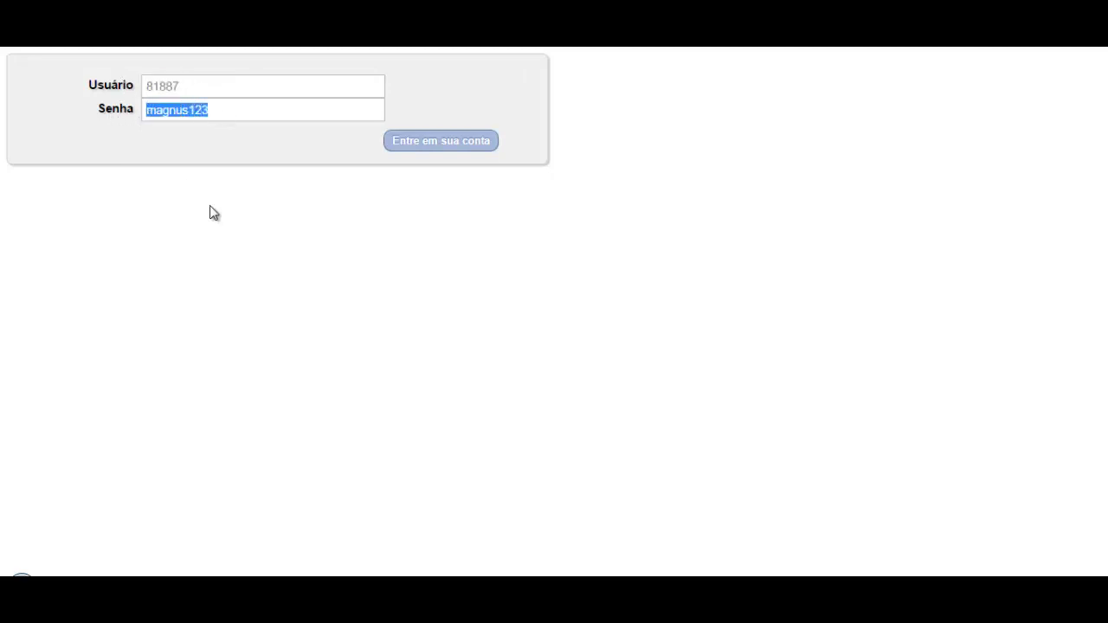